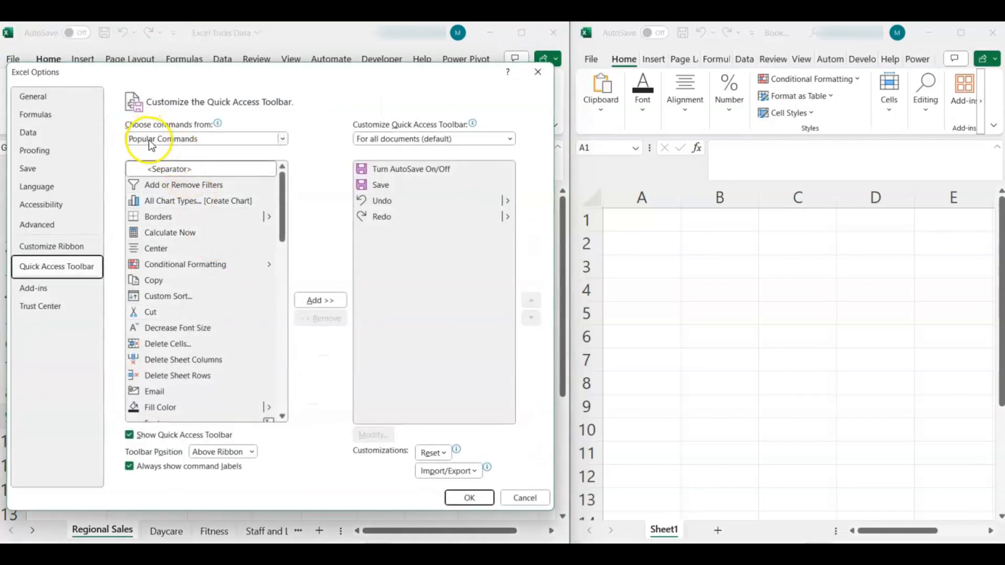
Add the Camera command from All Commands to the Quick Access Toolbar.
click(148, 140)
click(147, 179)
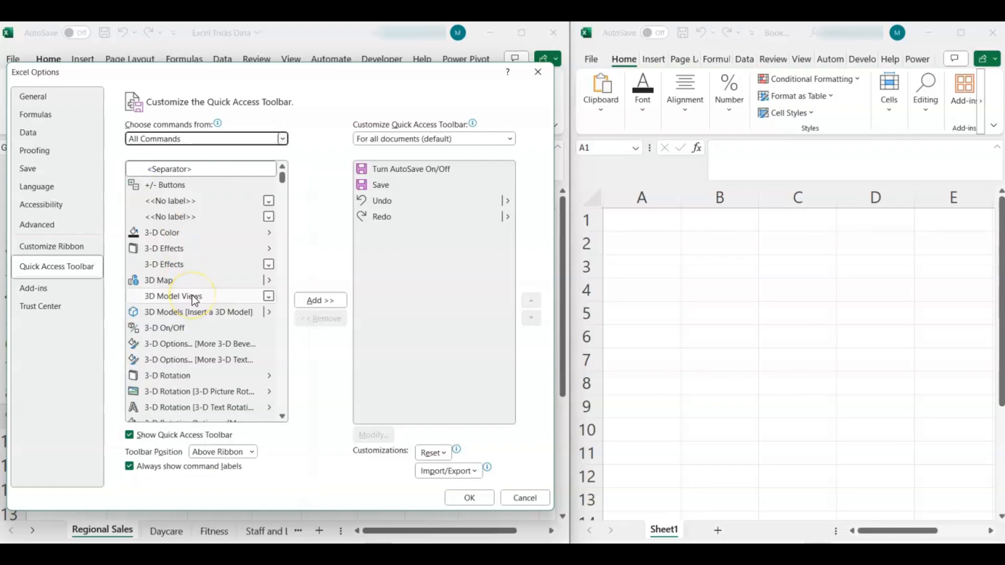
scroll(194, 300, down, 10)
scroll(194, 301, down, 20)
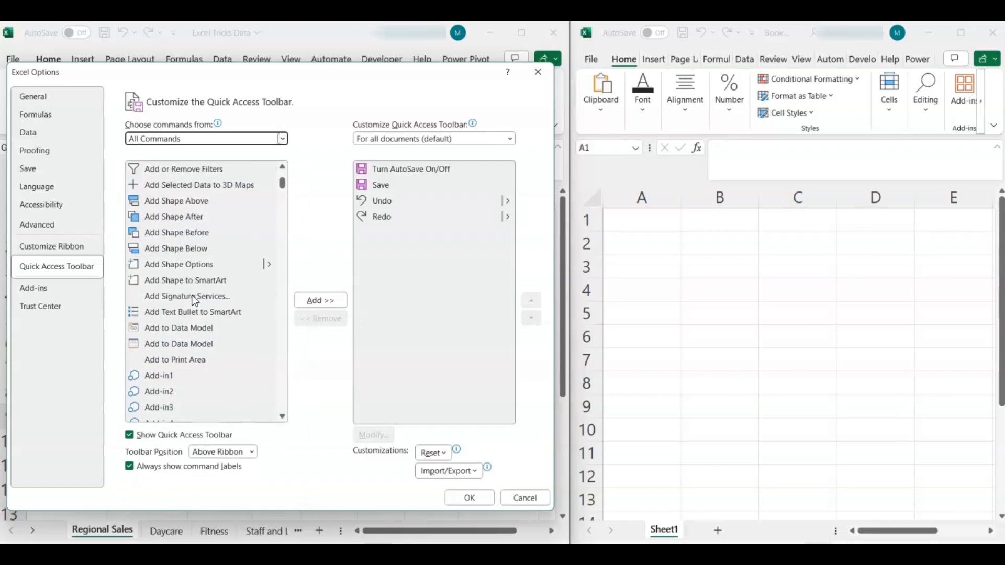
scroll(195, 301, down, 20)
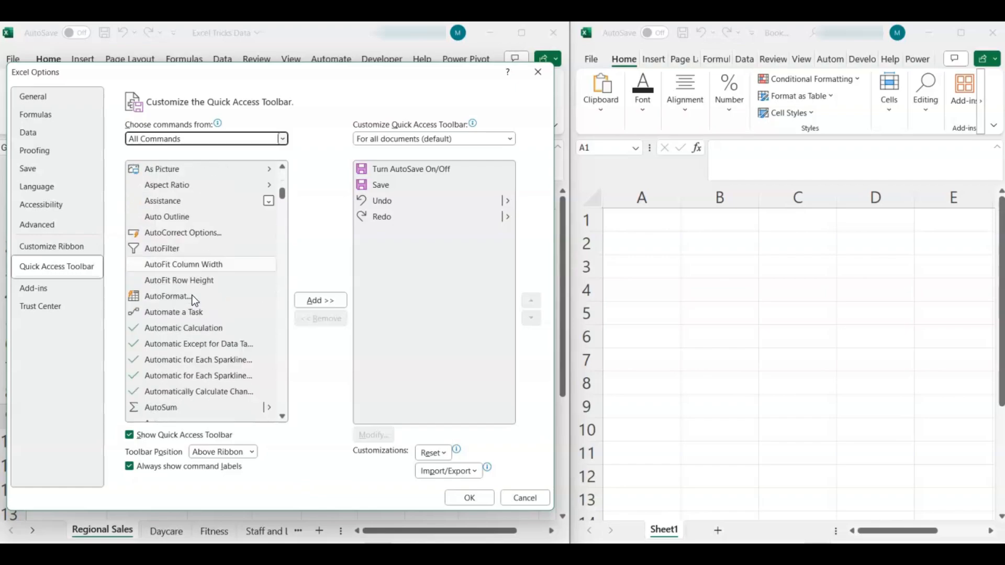
scroll(194, 300, down, 5)
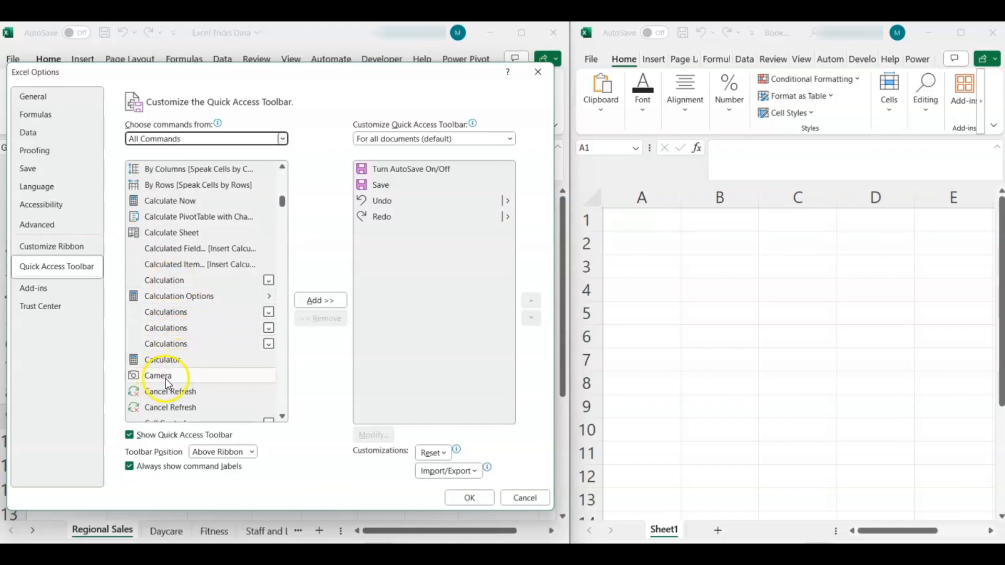
click(168, 377)
click(330, 301)
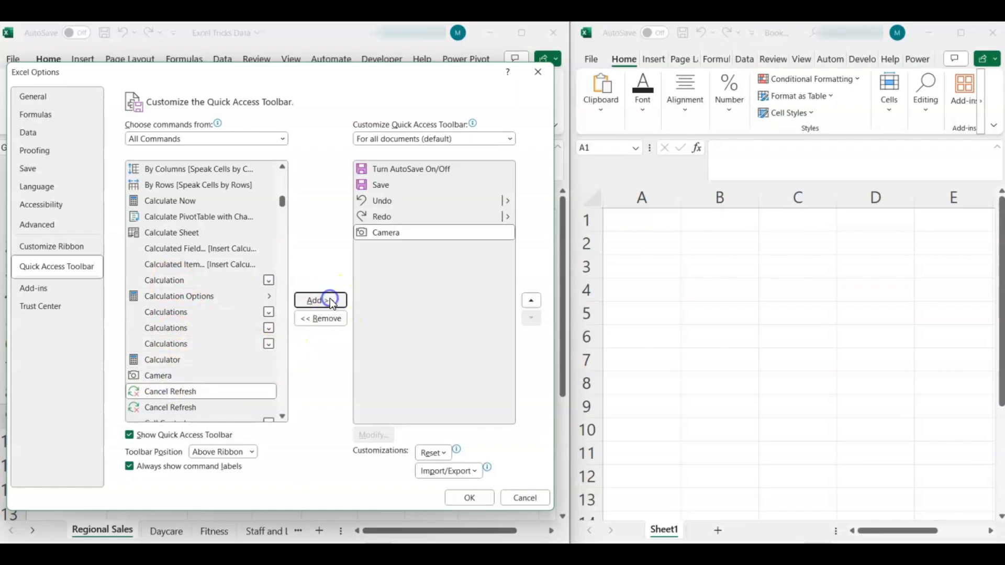
click(470, 498)
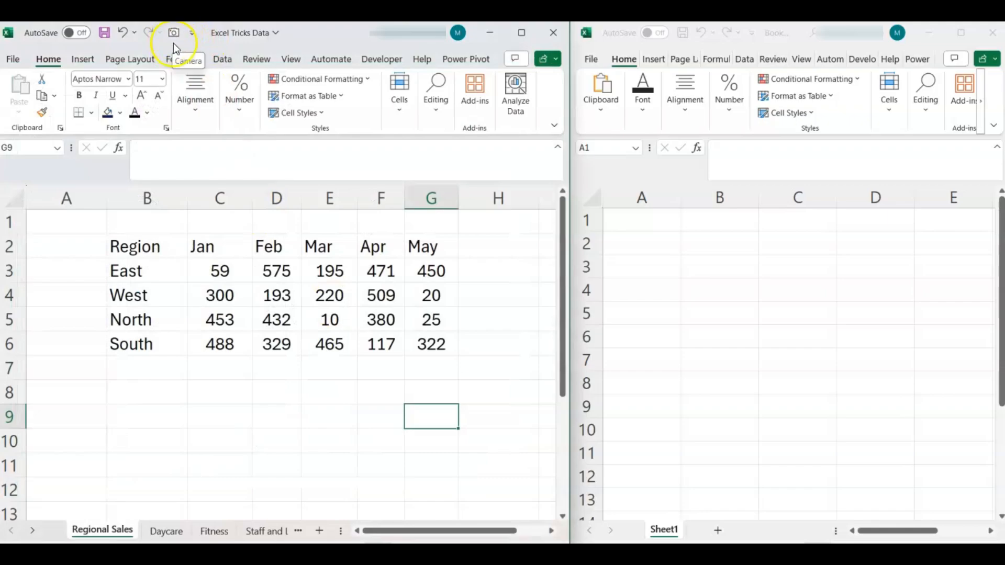
Paste a live Camera picture of range B2:G6 into the other workbook's blank sheet.
drag(138, 250, 427, 343)
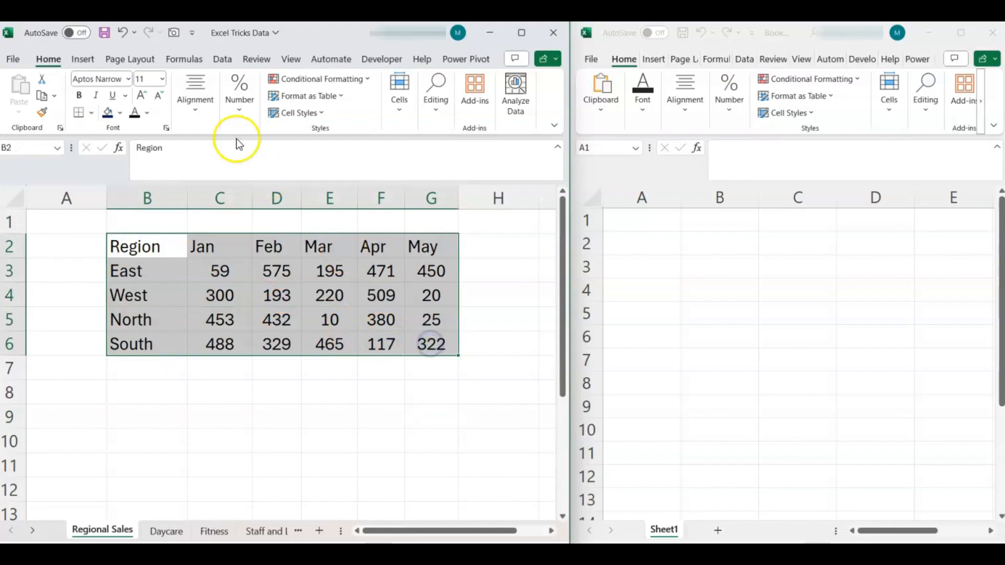
click(176, 36)
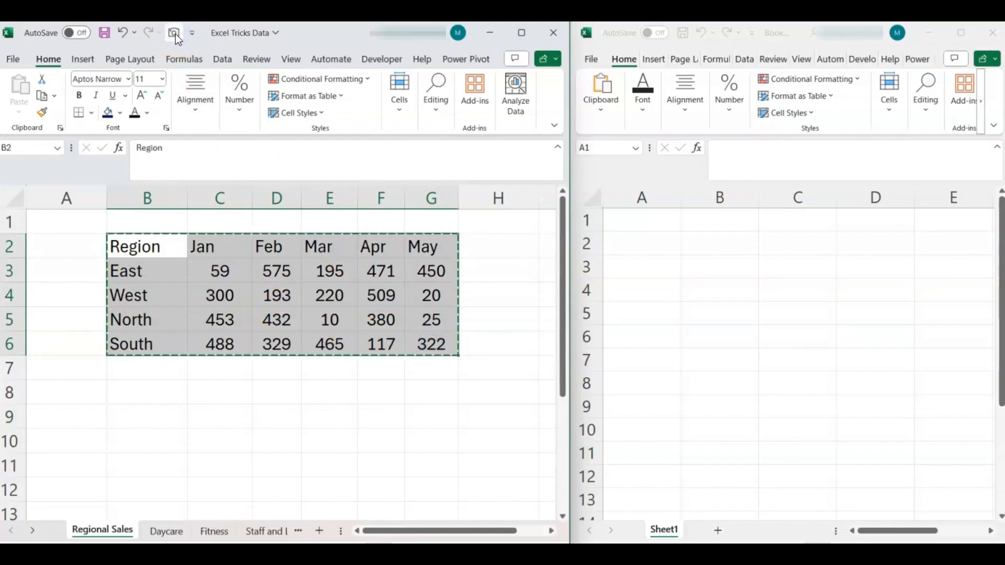
click(630, 238)
click(634, 231)
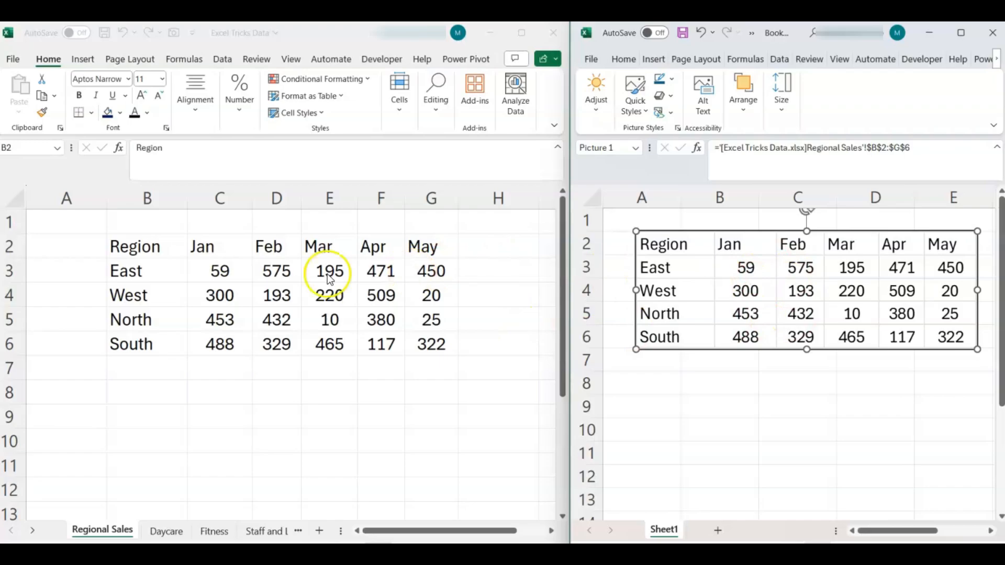
Change East's Jan value in C3 to 1000.
click(221, 269)
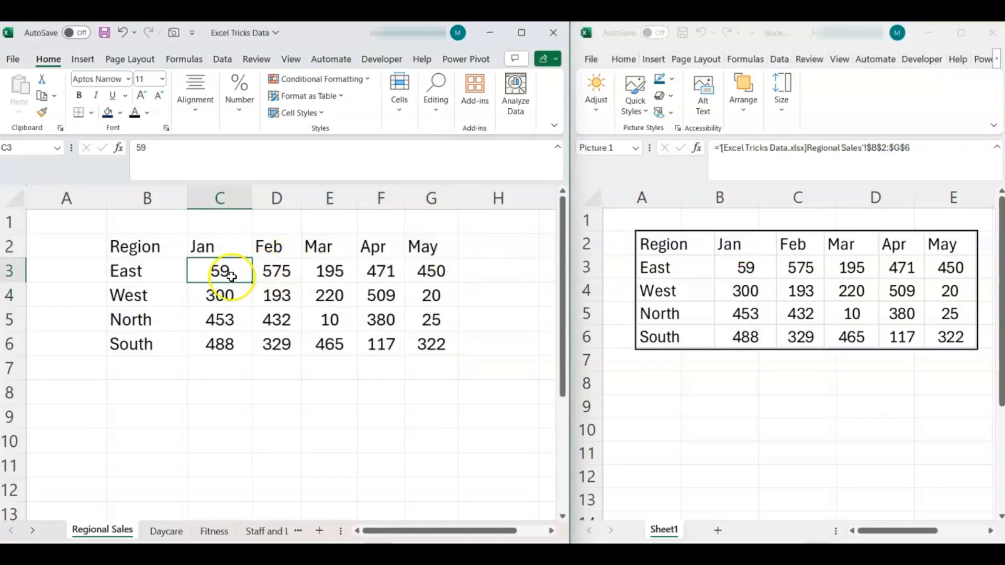
text(1000)
key(Return)
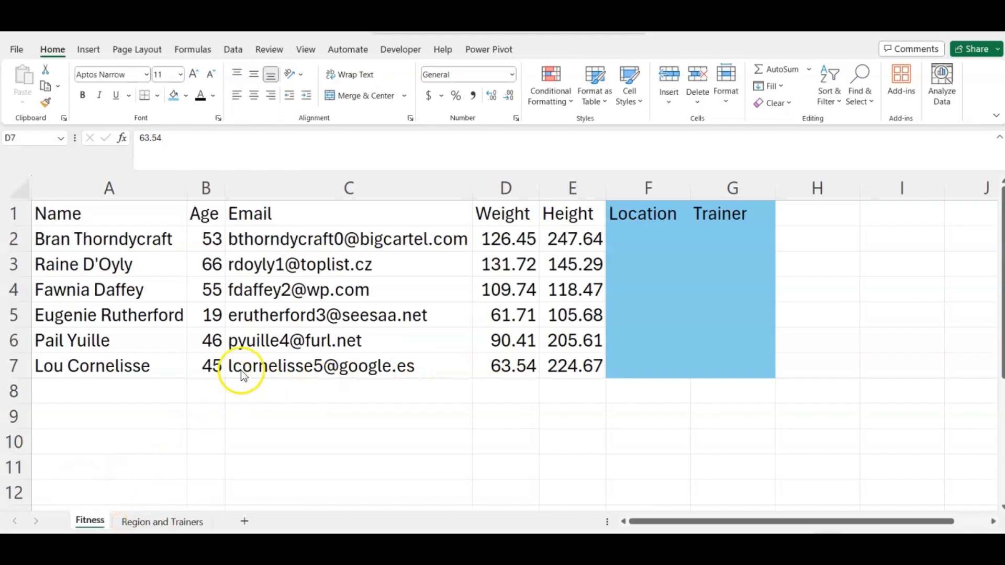
Select Location cell F2 and then Trainer cell G2 on the Fitness sheet.
click(657, 237)
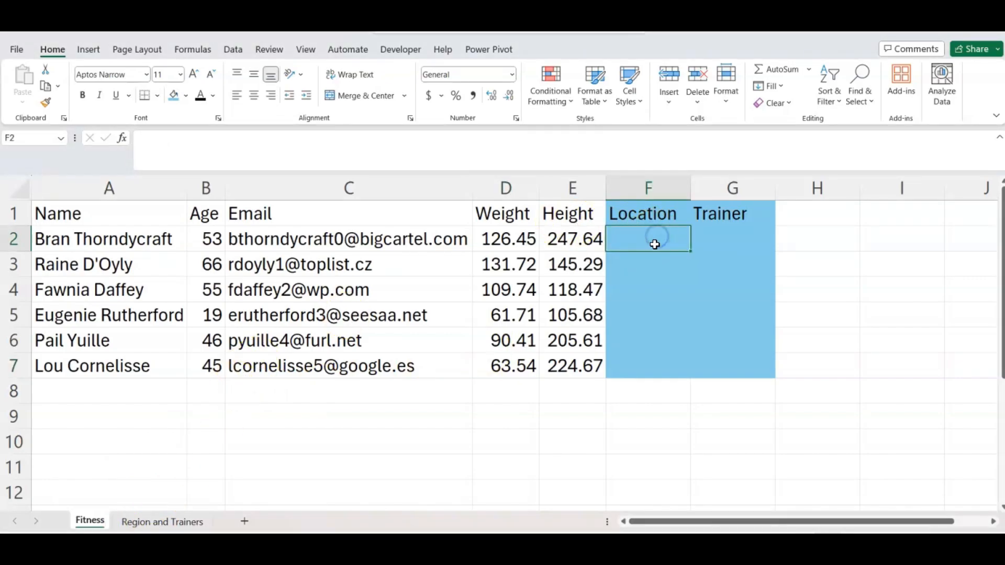
click(740, 239)
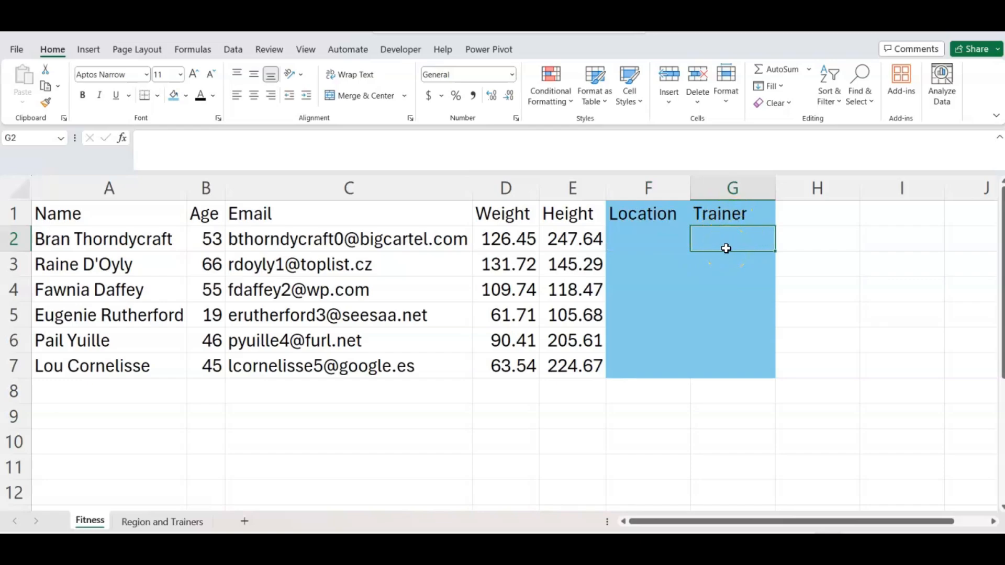
click(167, 520)
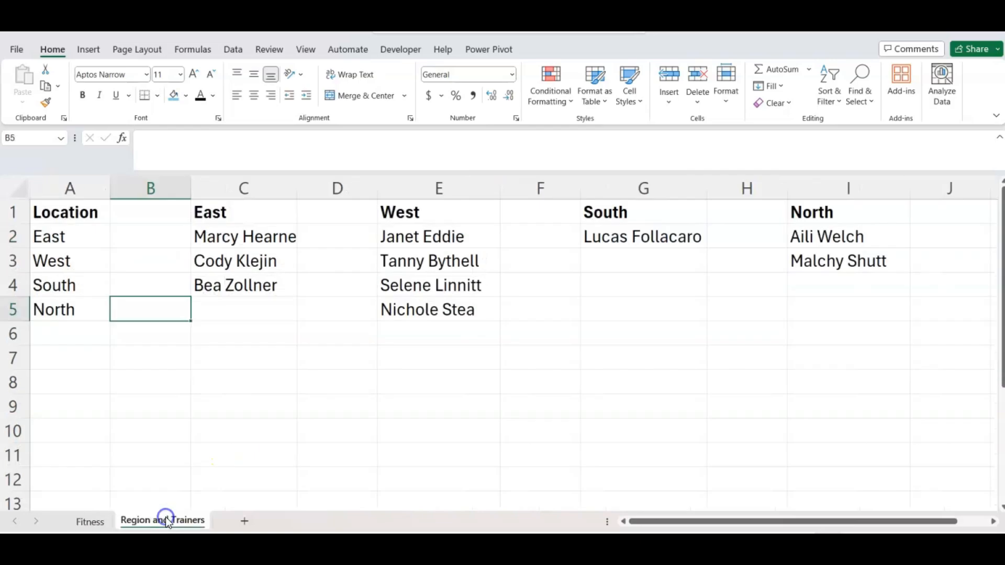
drag(74, 230, 69, 308)
click(248, 237)
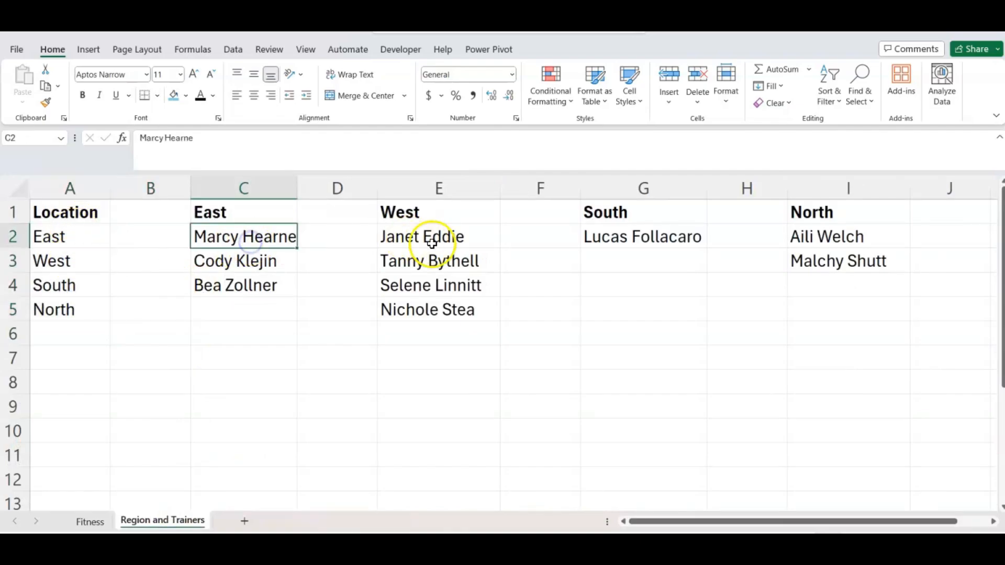
click(431, 243)
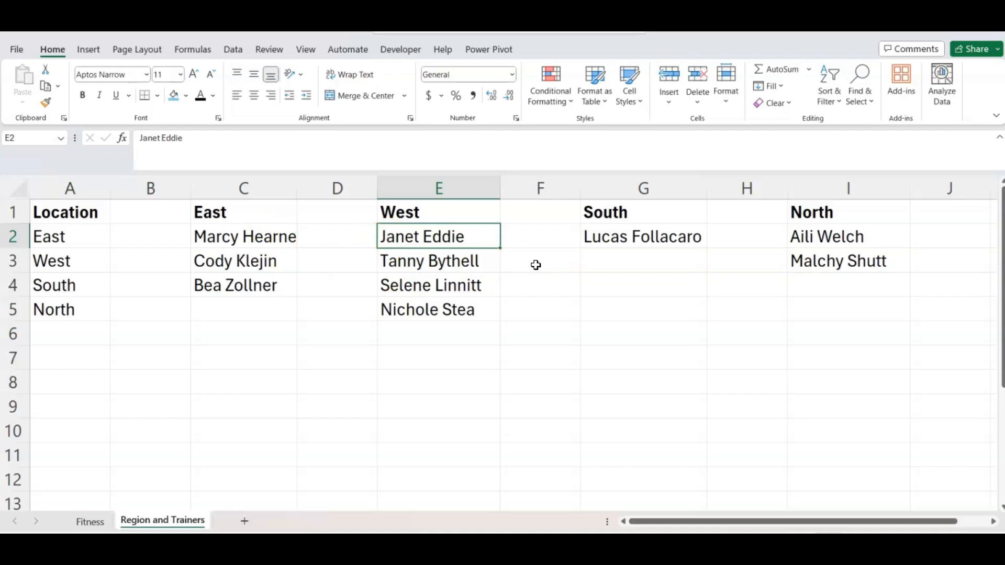
click(253, 225)
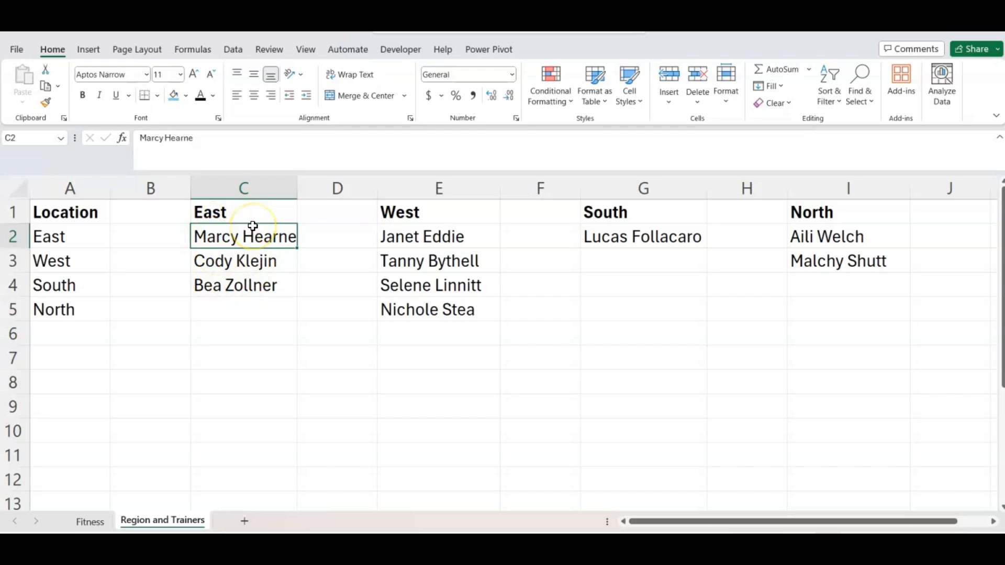
Convert the East and West trainer lists into tables with headers, naming the first East.
key(ctrl+t)
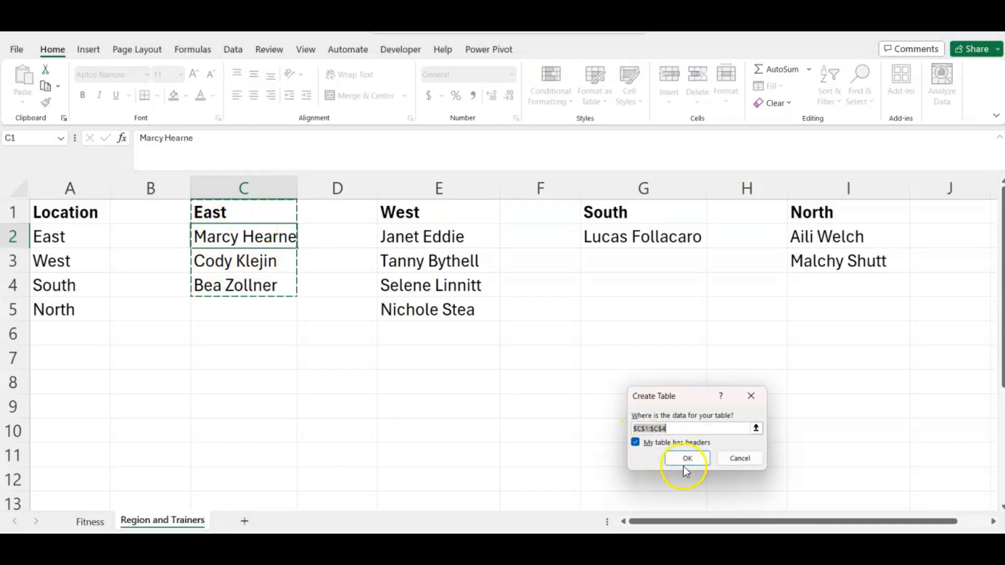
drag(682, 397, 606, 335)
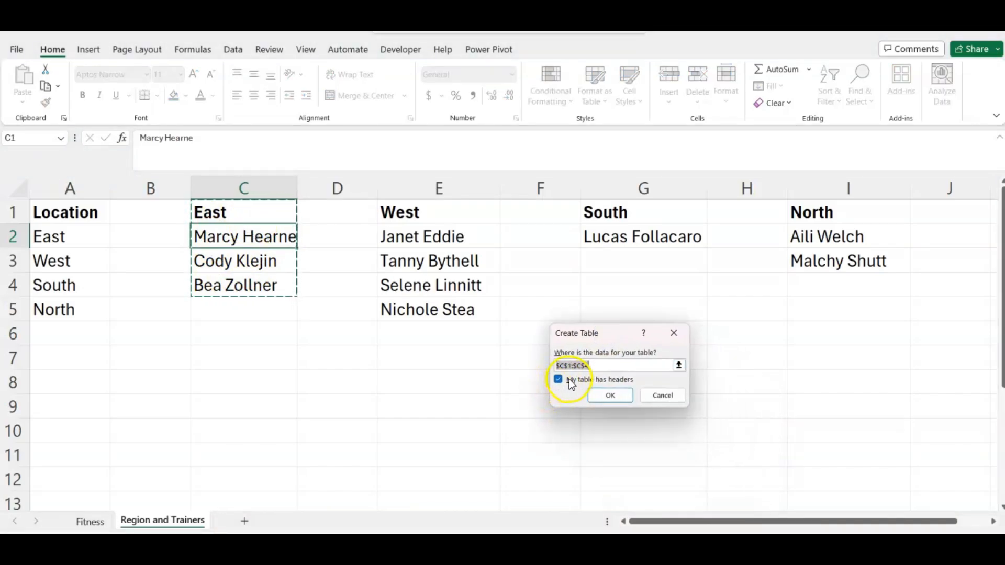
click(608, 394)
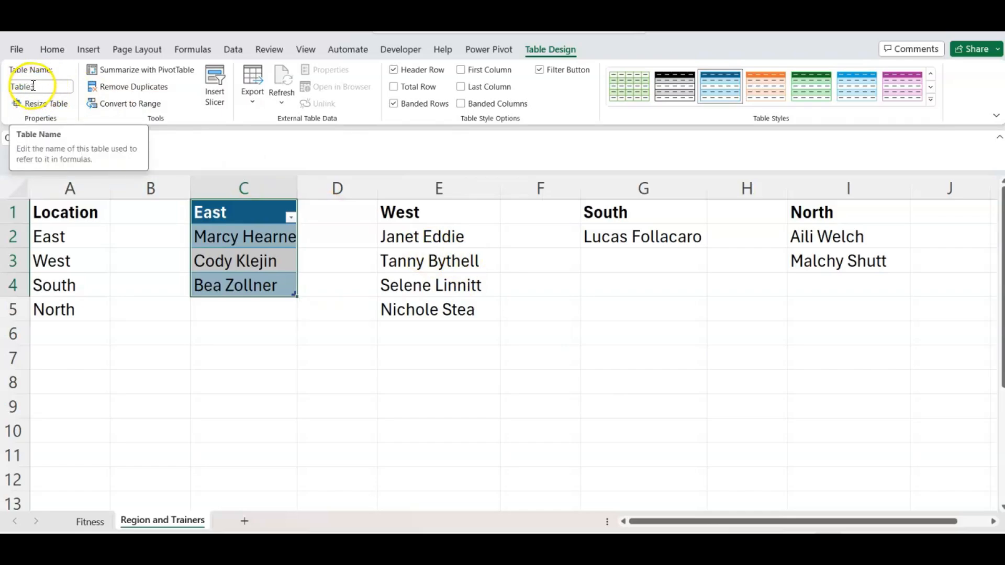
click(40, 86)
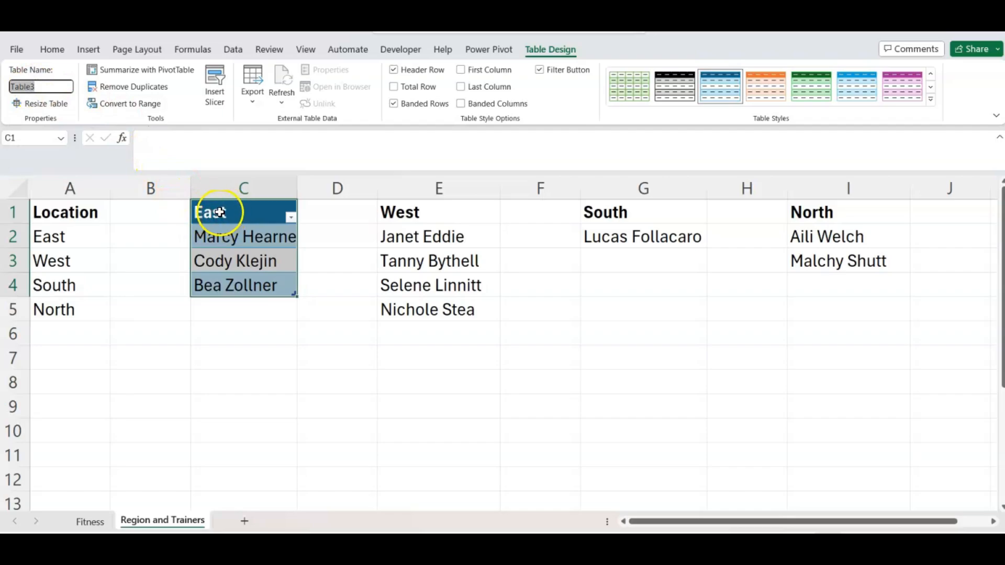
key(Return)
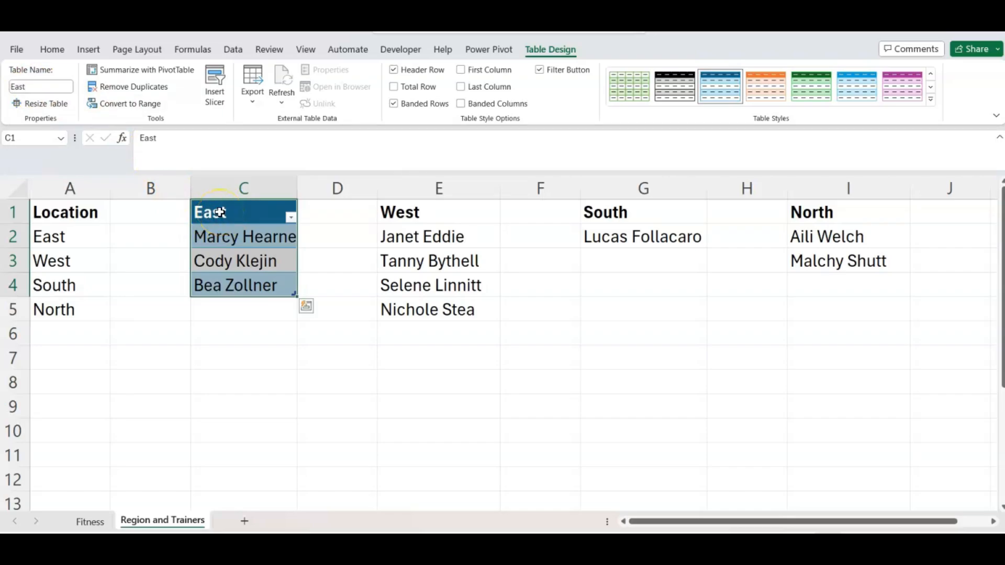
click(418, 259)
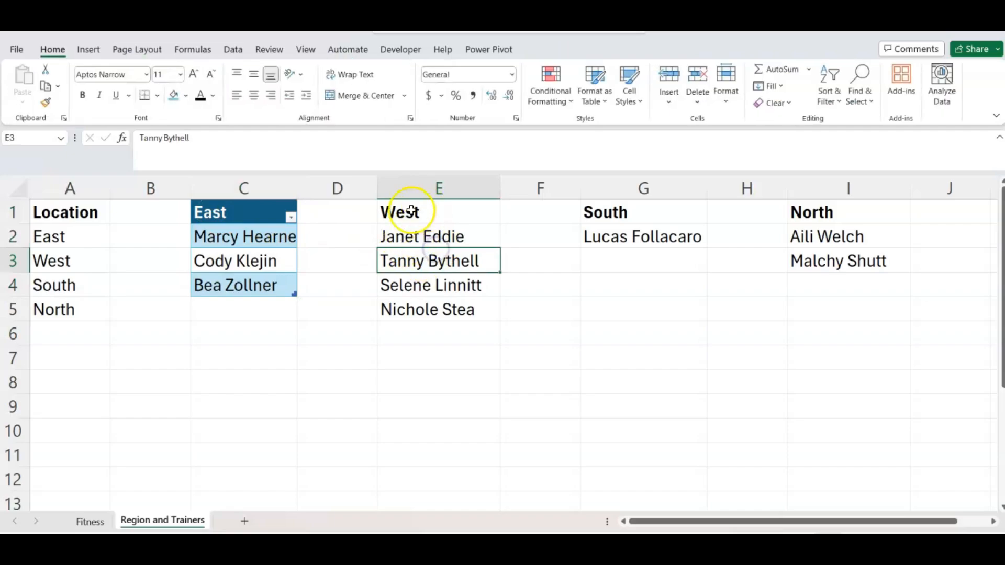
key(ctrl+t)
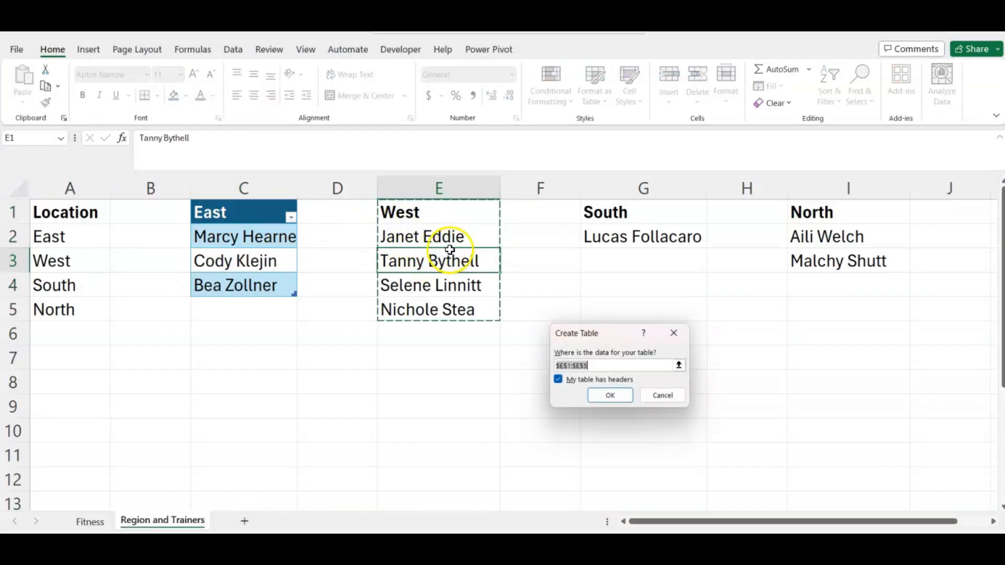
click(607, 396)
click(53, 87)
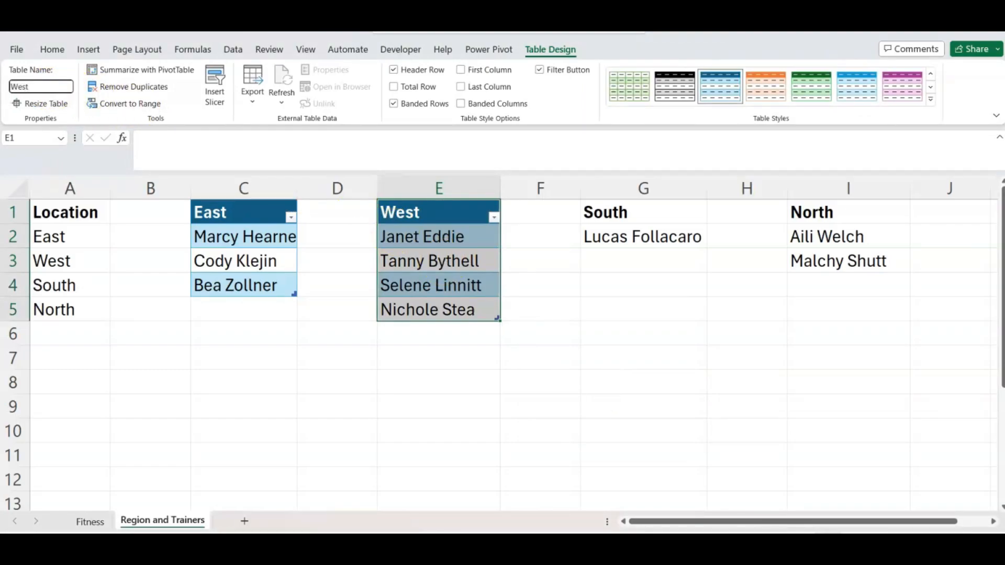
Convert the South and North trainer lists into tables named South and North.
click(636, 232)
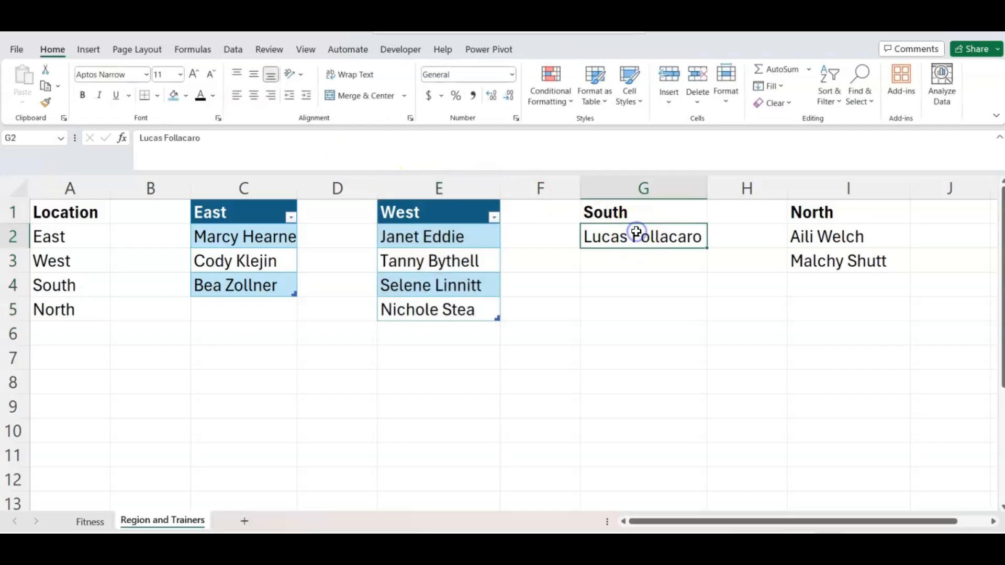
key(ctrl+t)
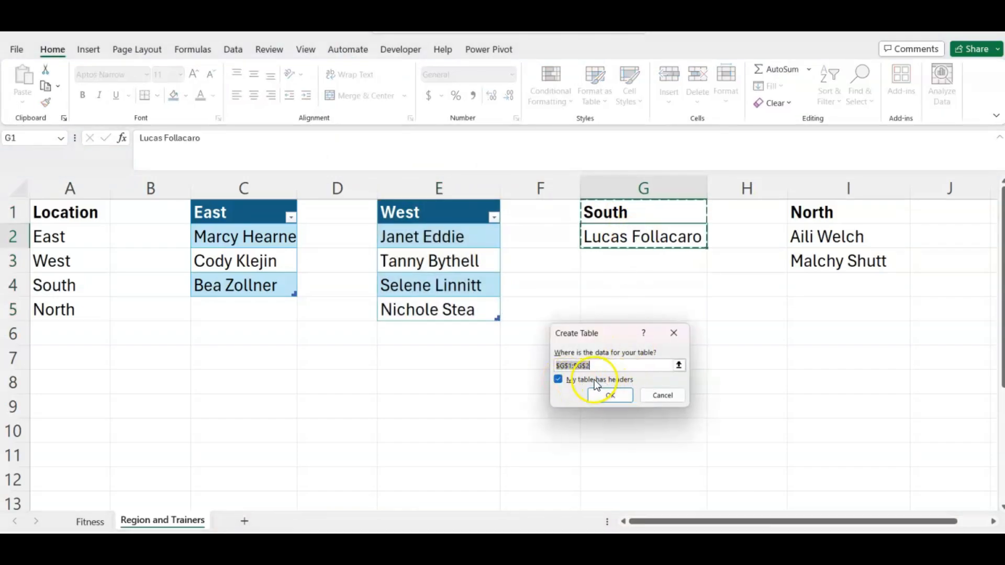
click(609, 401)
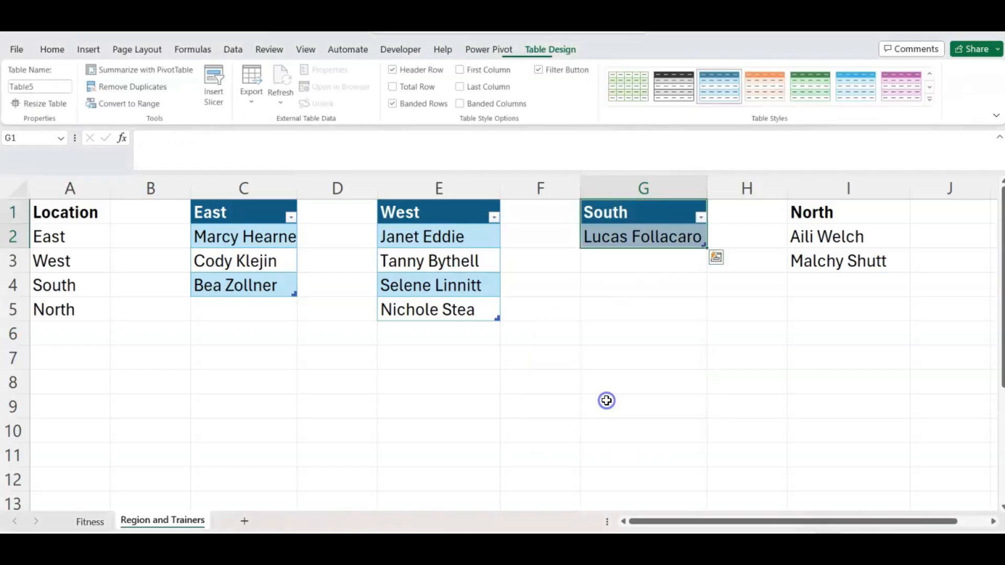
click(39, 86)
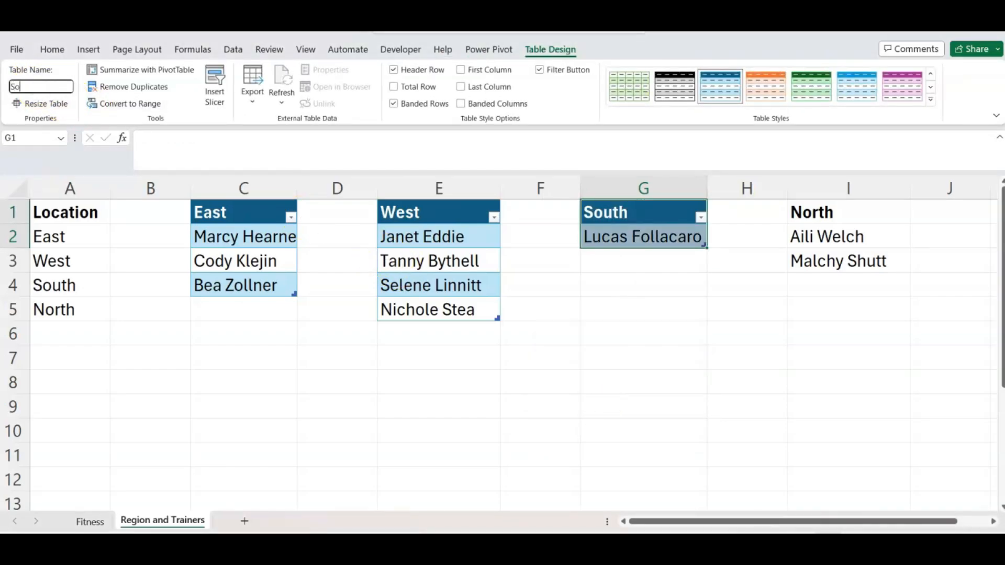
text(South)
key(Return)
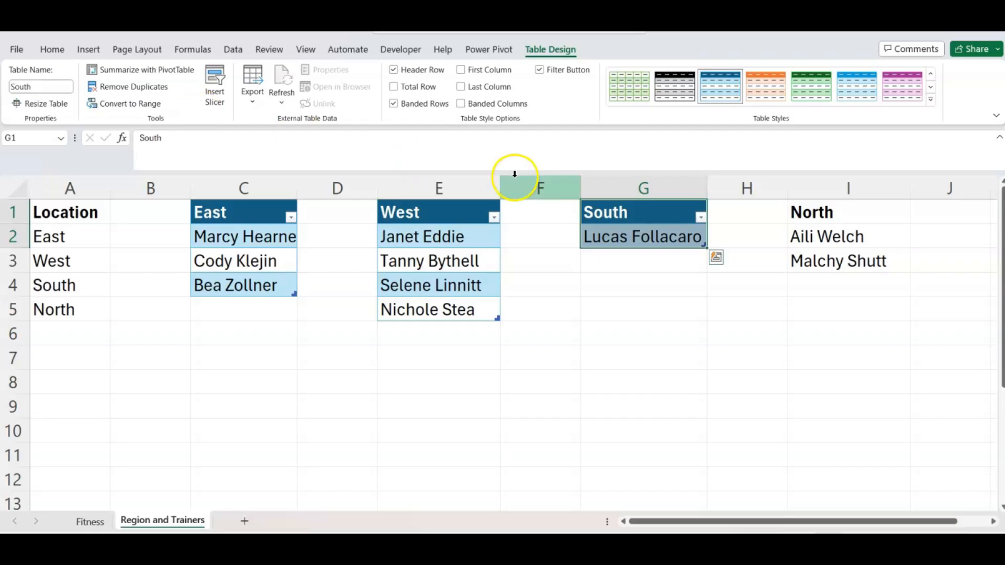
click(813, 233)
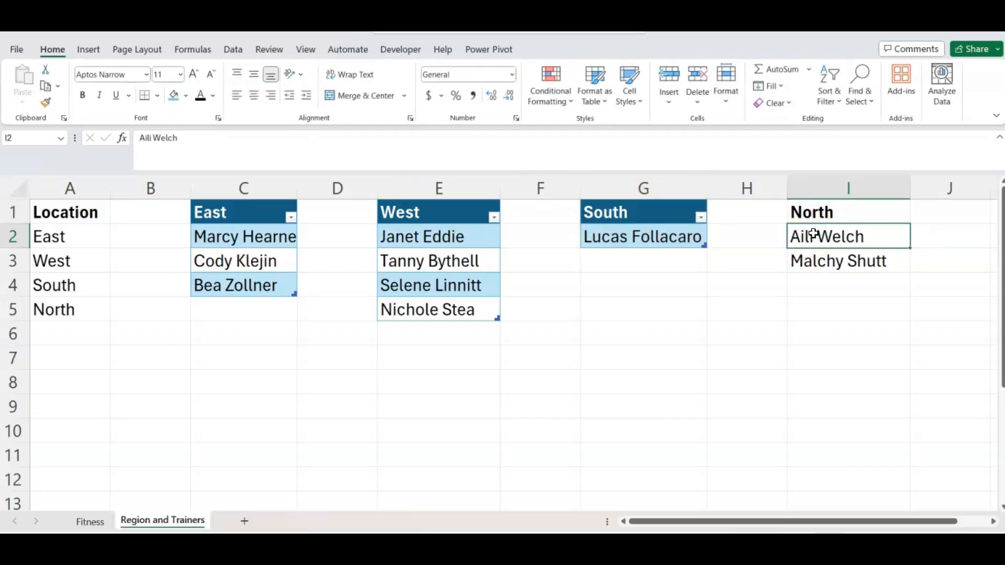
key(ctrl+t)
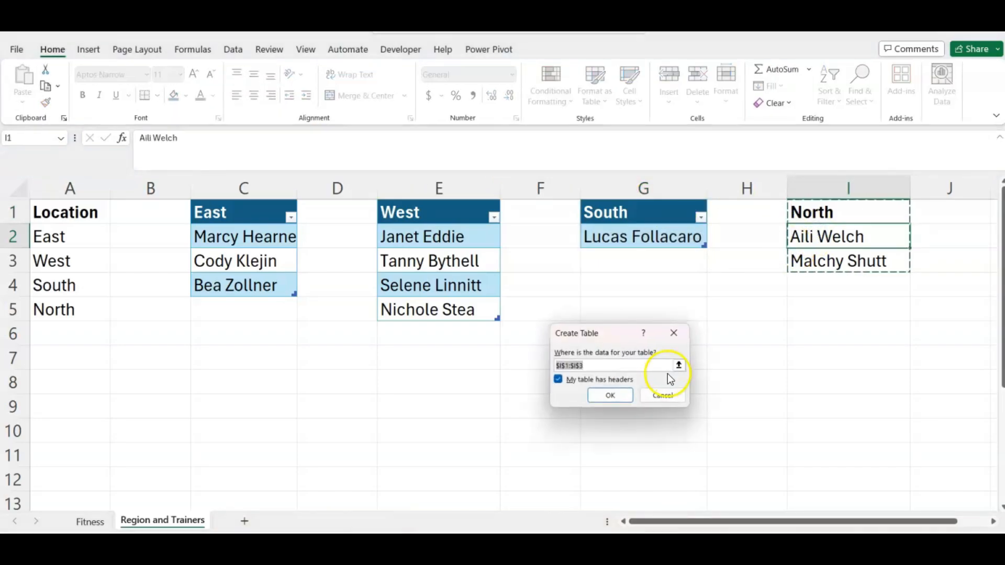
click(601, 396)
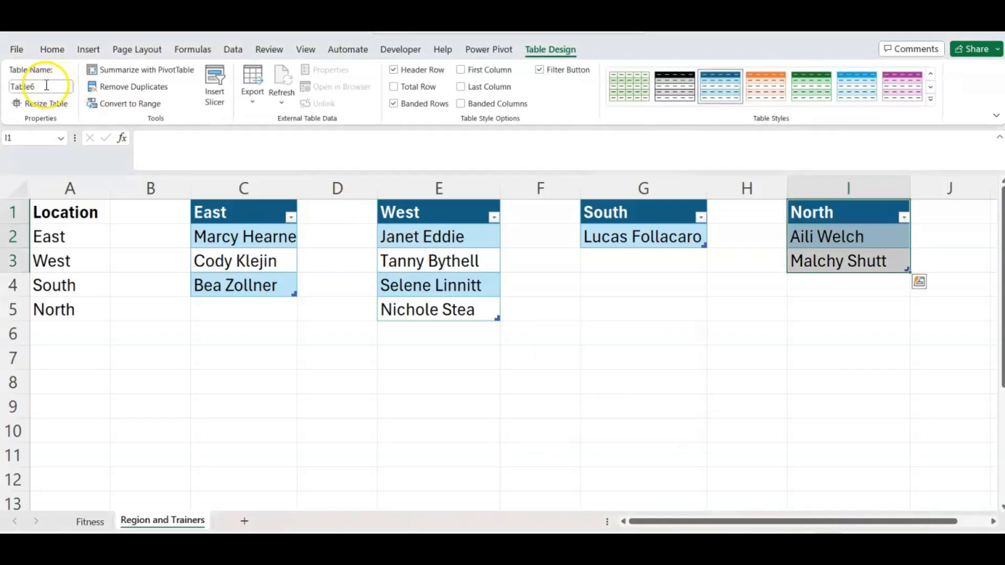
click(43, 86)
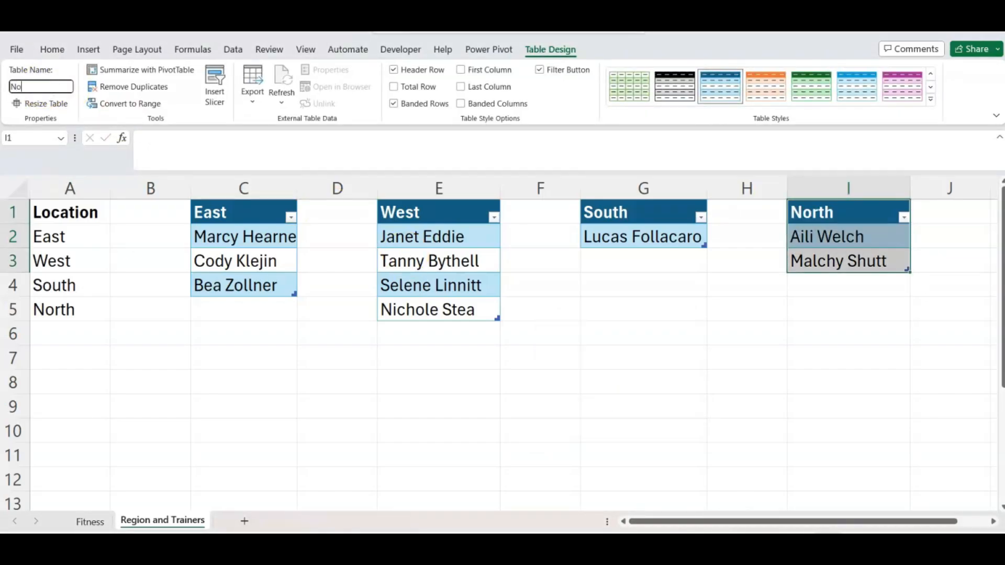
key(Return)
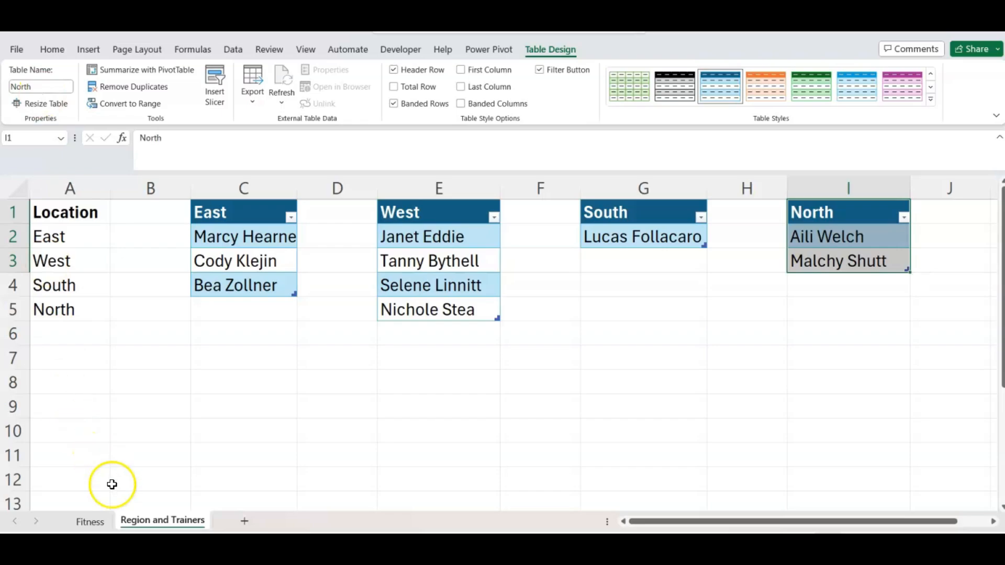
Restrict Fitness cells F2:F7 to a list sourced from 'Region and Trainers'!$A$2:$A$5.
click(101, 526)
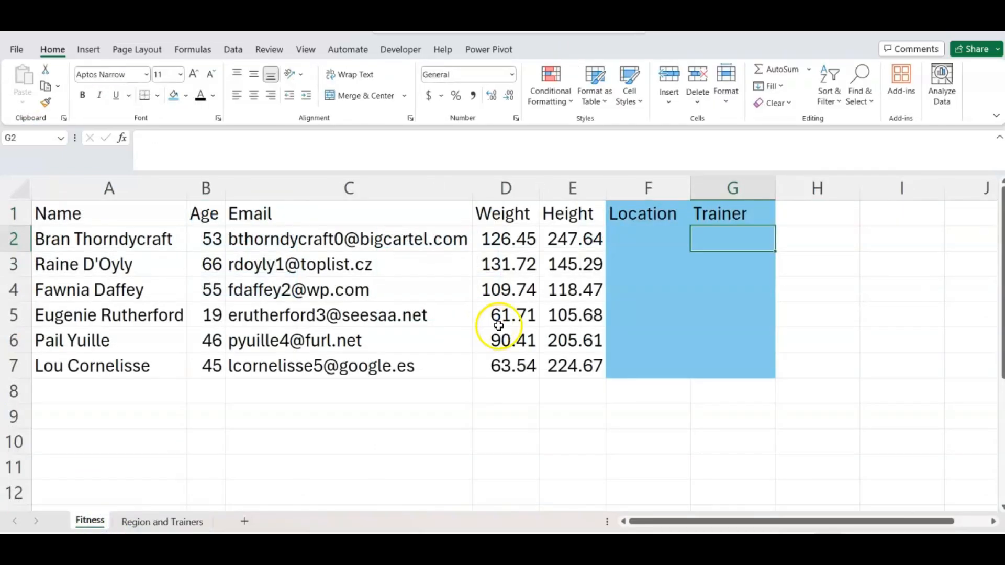
click(643, 234)
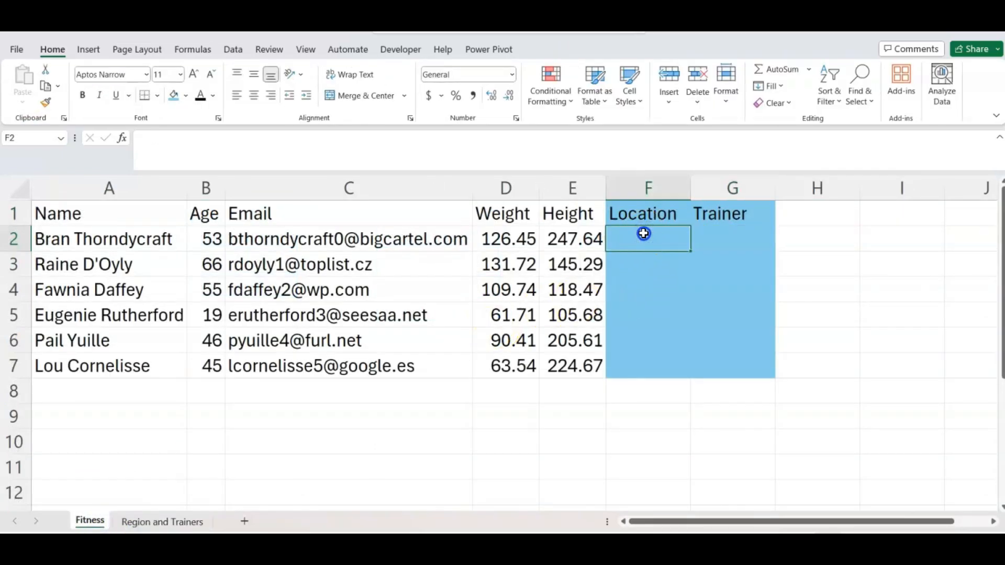
drag(643, 233, 653, 359)
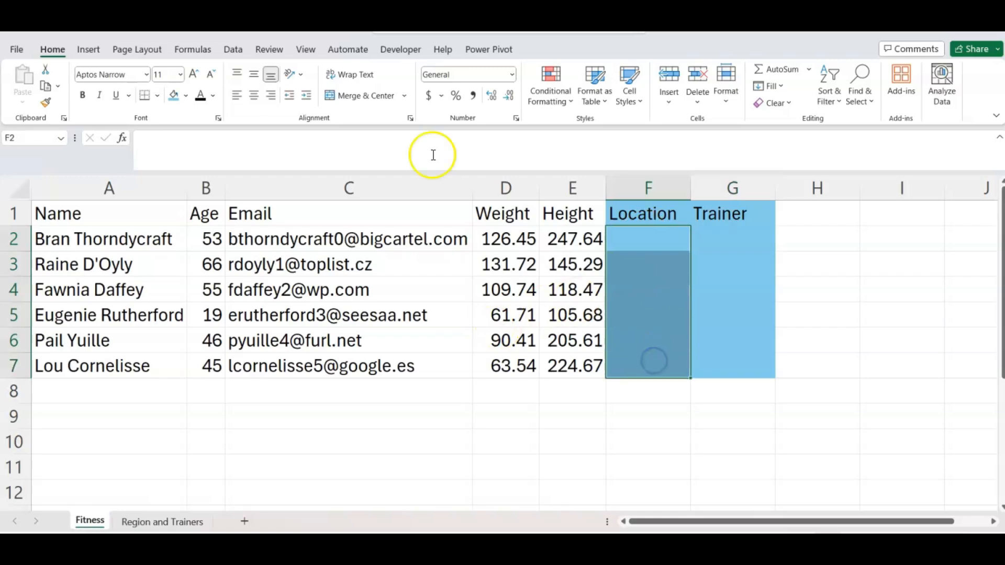
click(234, 50)
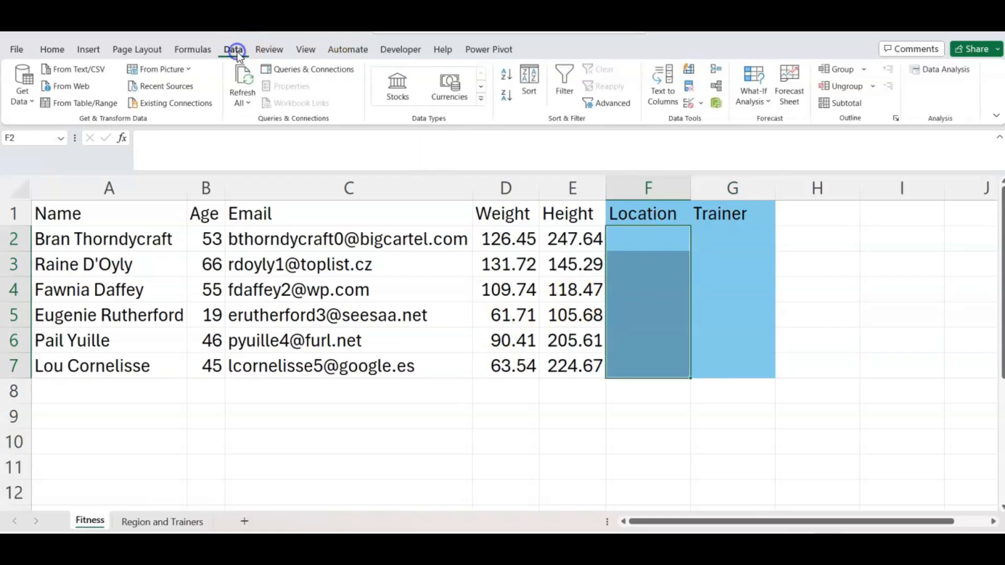
click(688, 104)
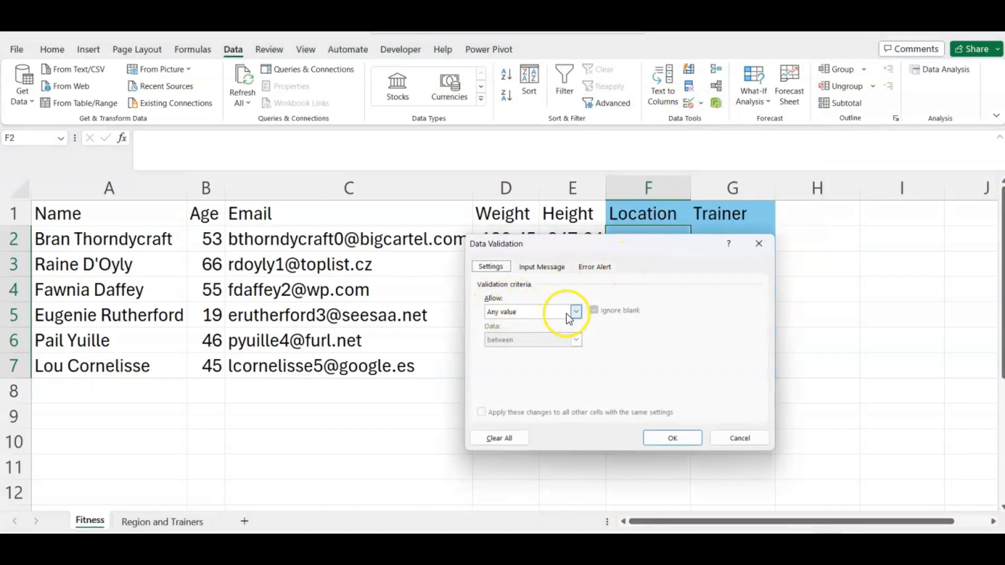
click(576, 314)
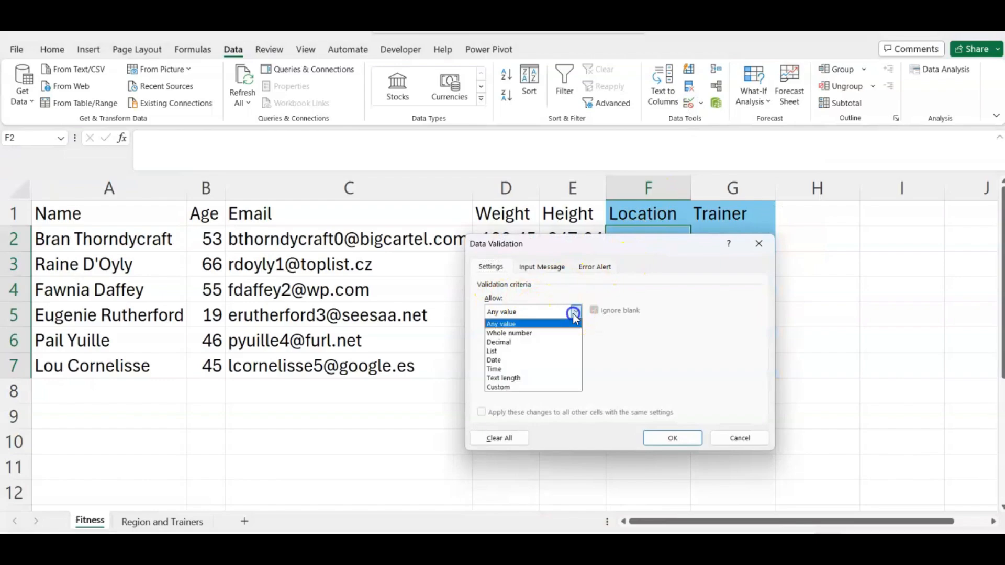
click(512, 348)
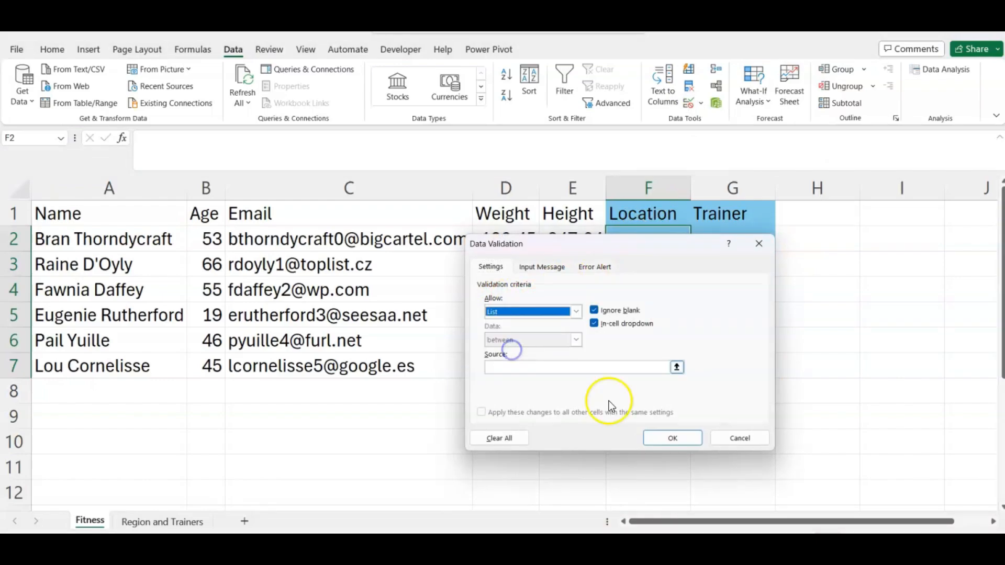
click(677, 368)
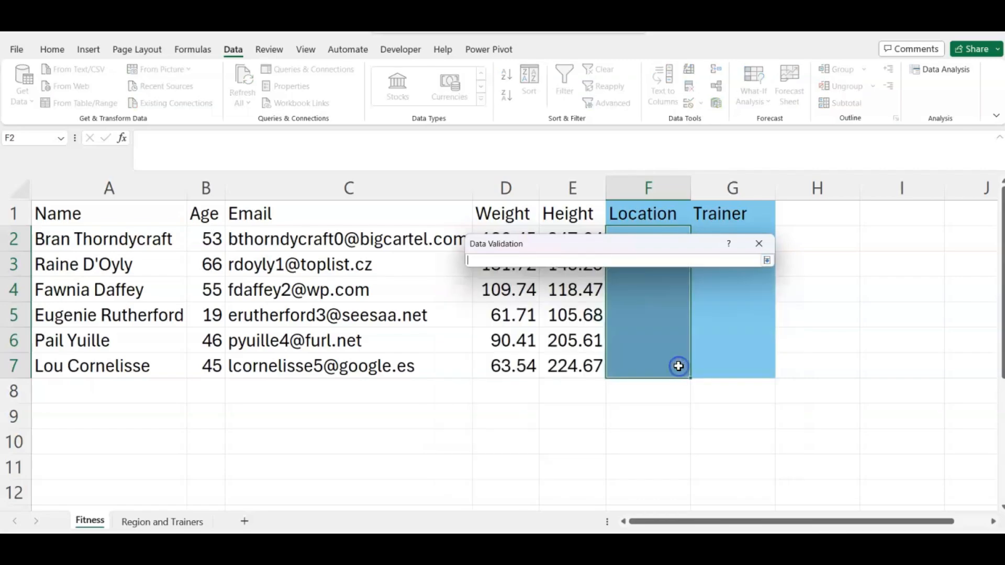
click(167, 525)
drag(57, 236, 70, 304)
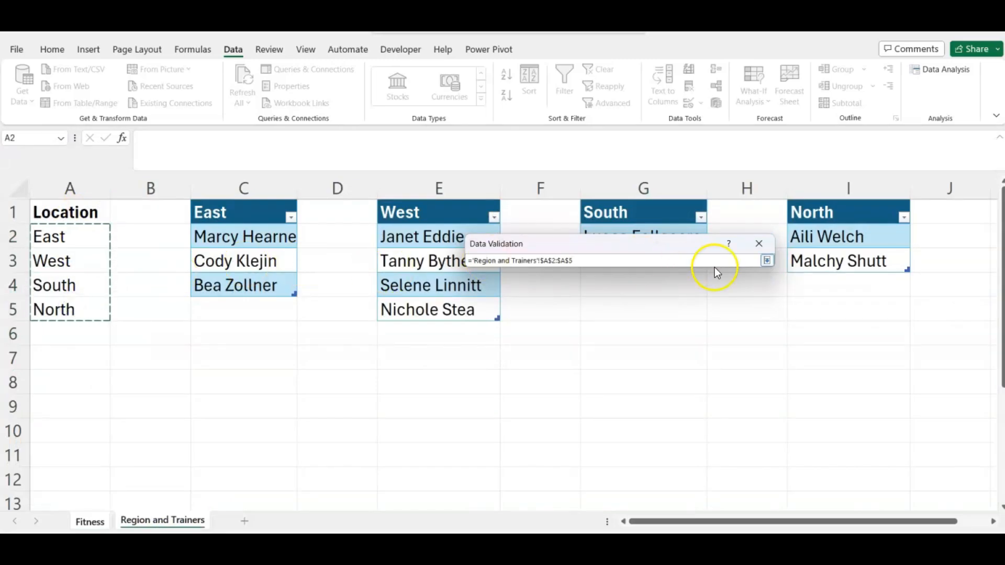
click(766, 261)
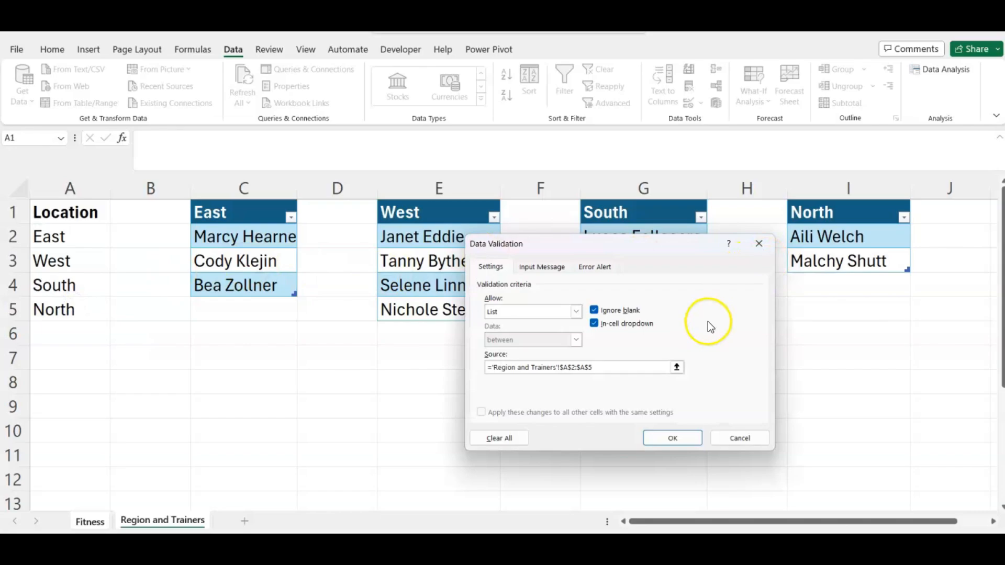
click(675, 438)
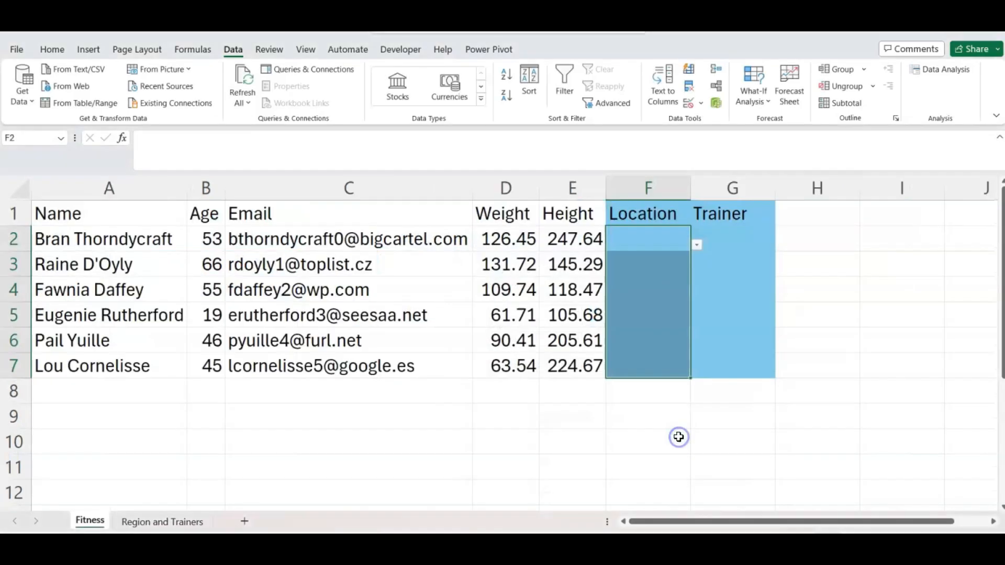
Set F2's location to West from its dropdown.
click(697, 245)
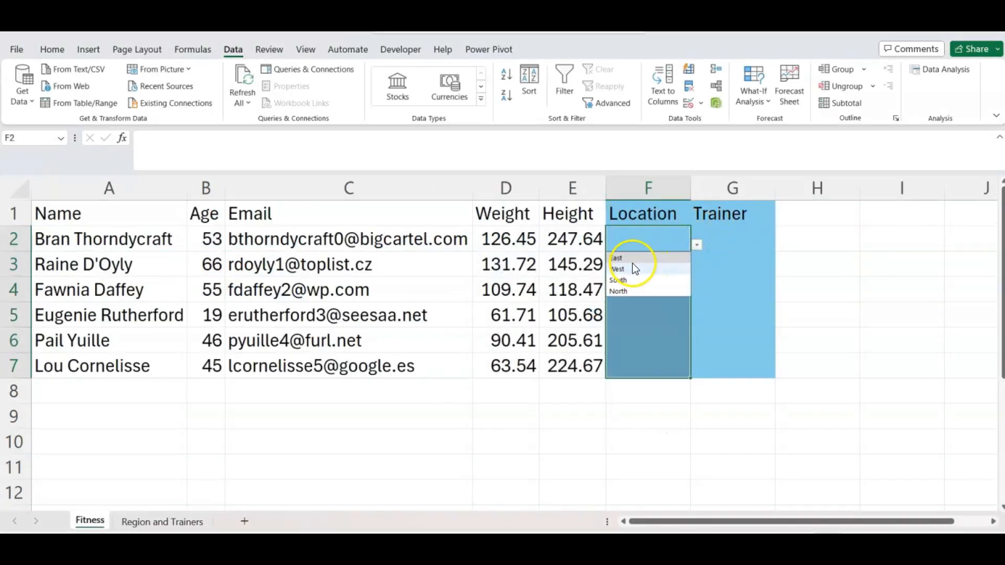
click(627, 269)
click(720, 246)
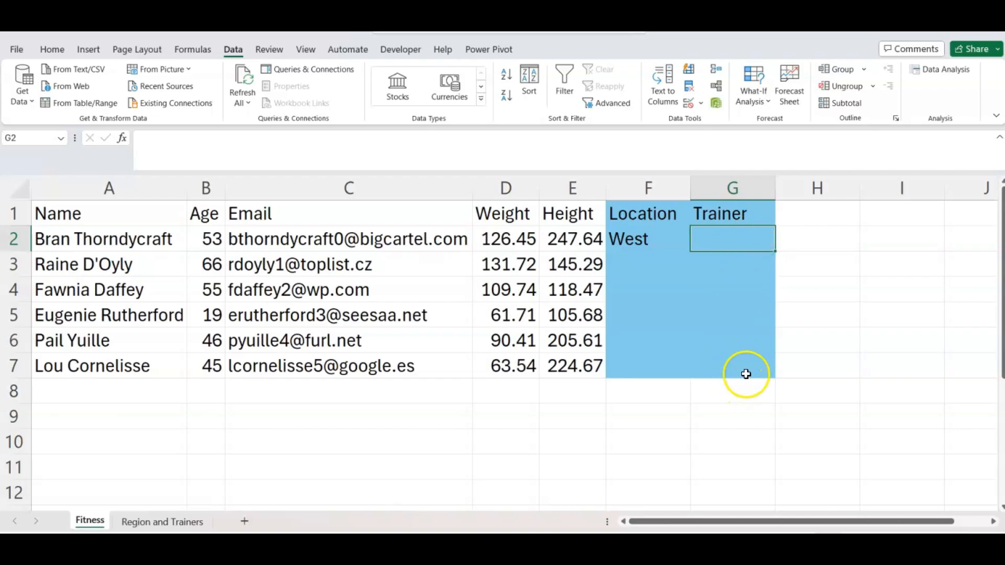
Apply list validation to G2:G7 with the source =INDIRECT(F2).
drag(729, 233, 734, 362)
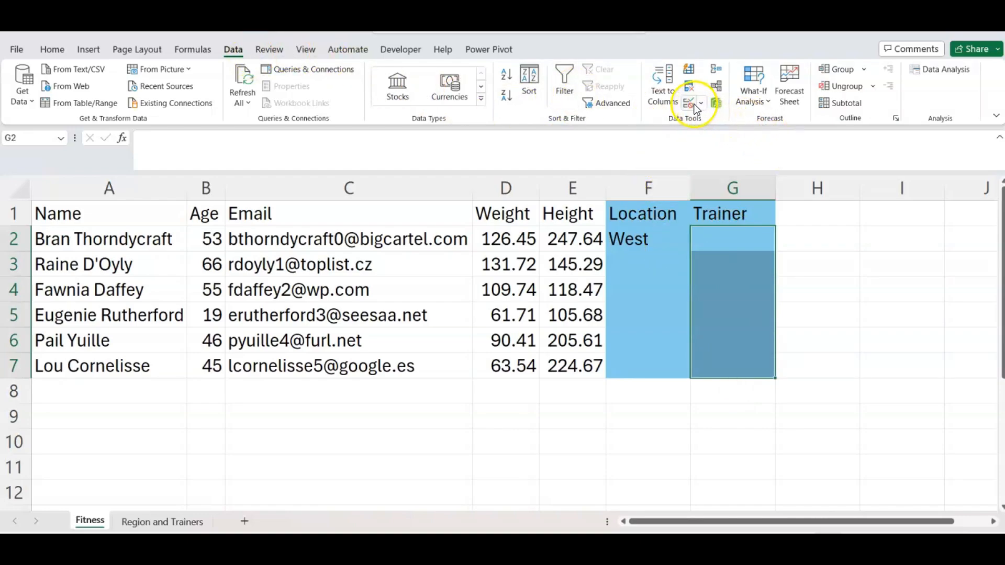
click(690, 103)
click(576, 312)
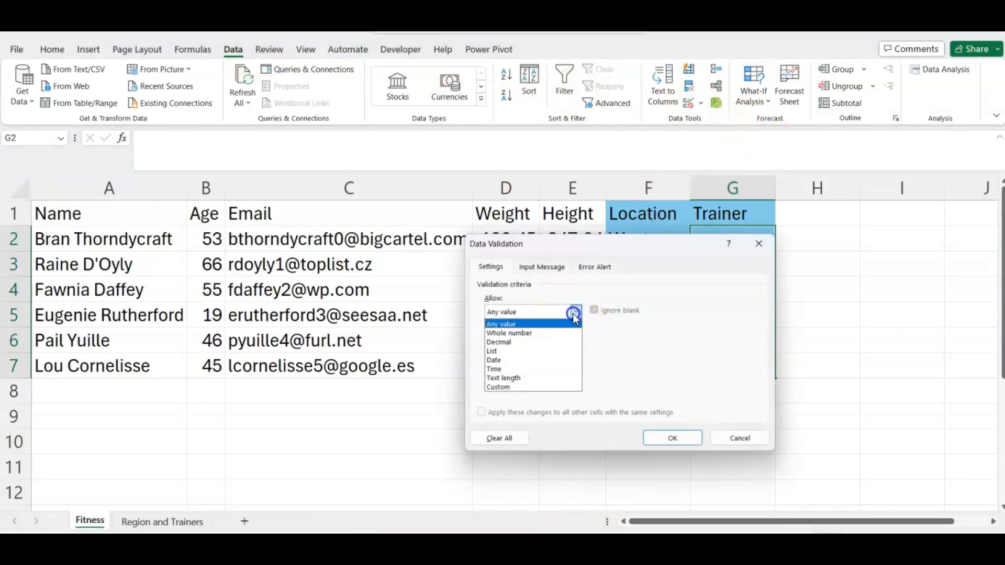
click(513, 351)
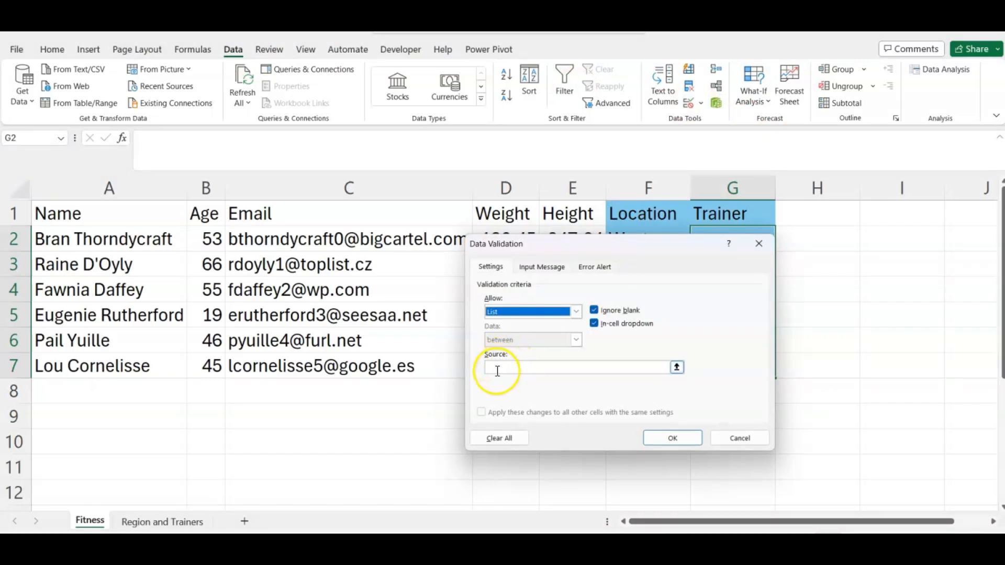
click(496, 370)
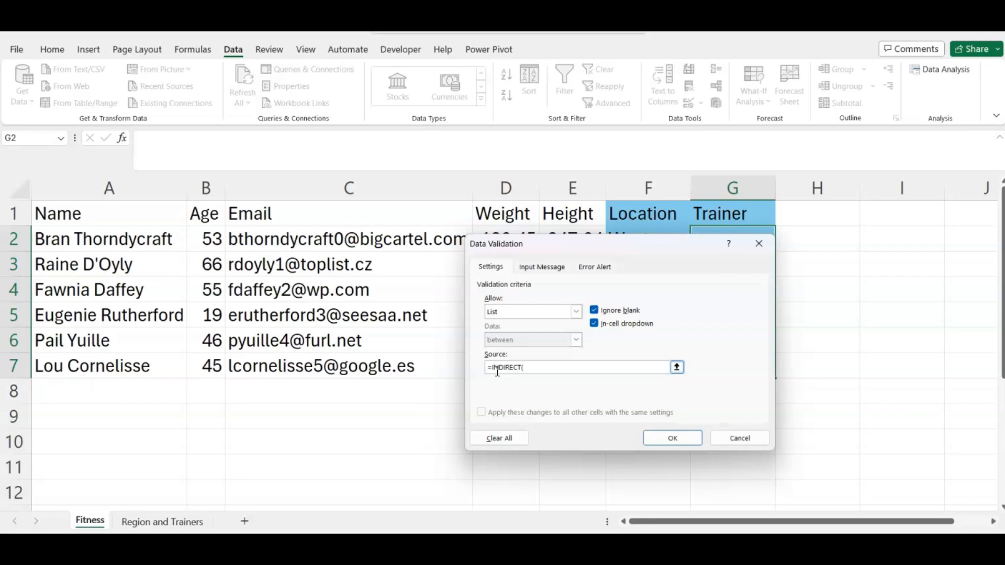
drag(591, 246, 359, 334)
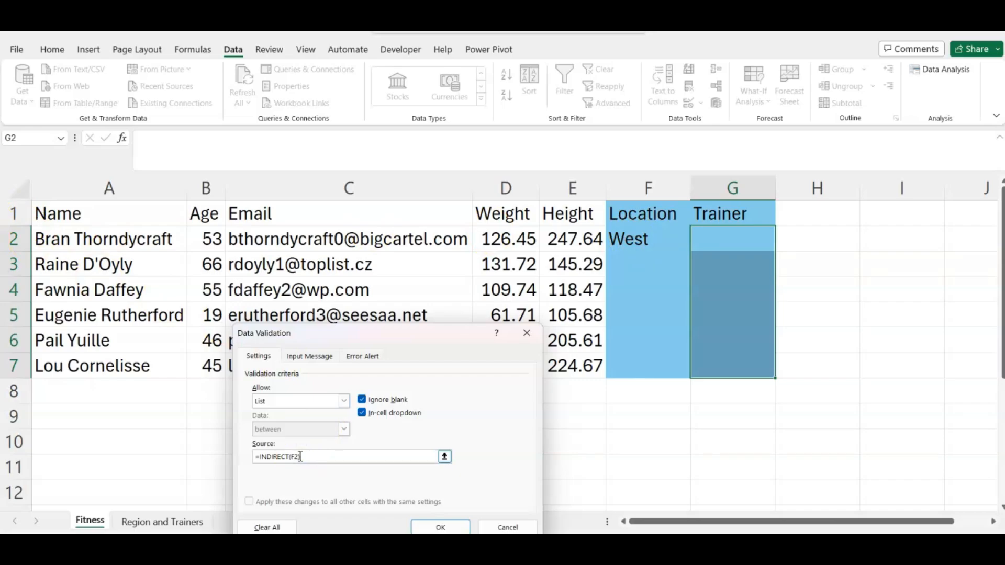
click(441, 526)
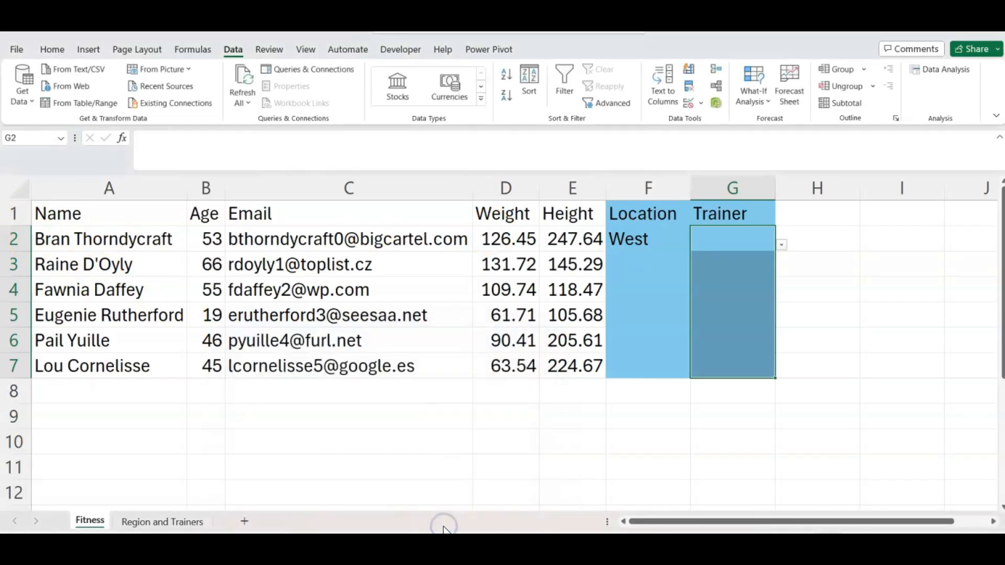
Set G2 to the first West trainer and F3 to East from their dropdowns.
click(781, 245)
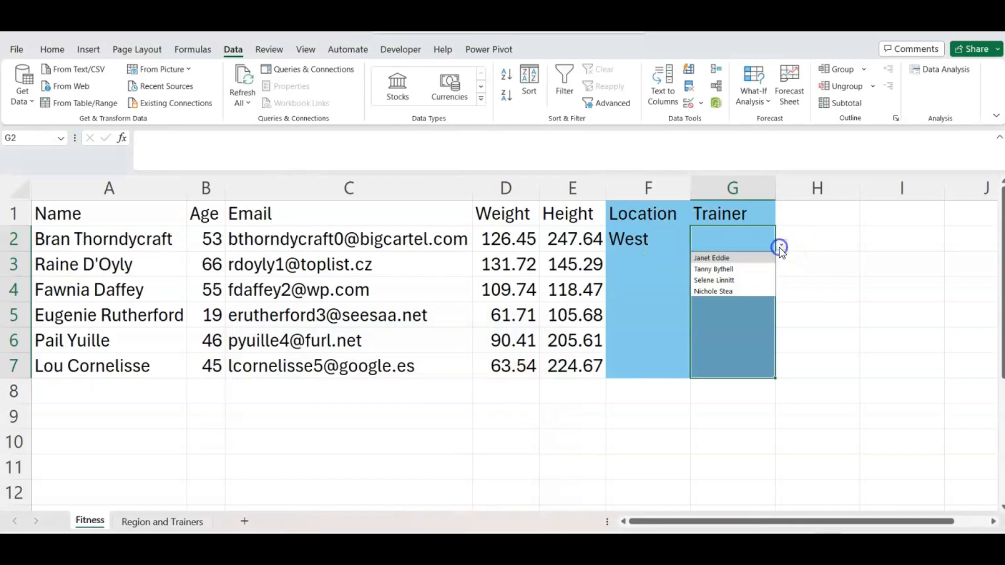
click(711, 258)
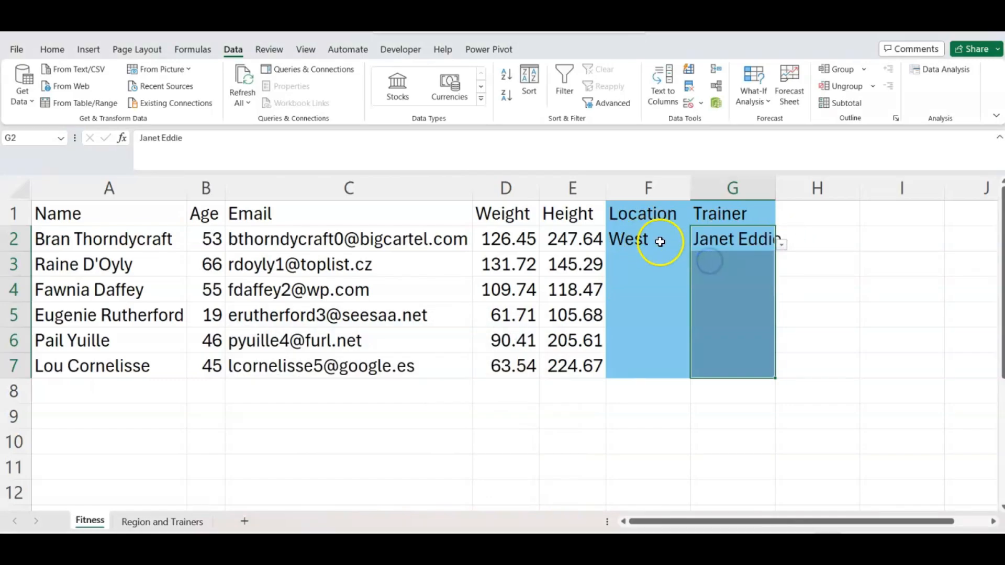
click(654, 261)
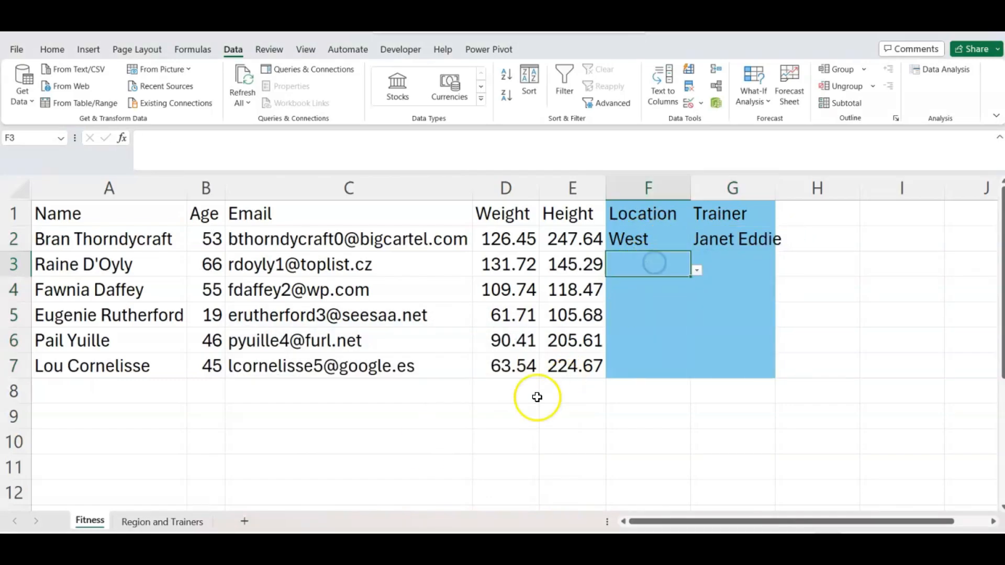
click(179, 521)
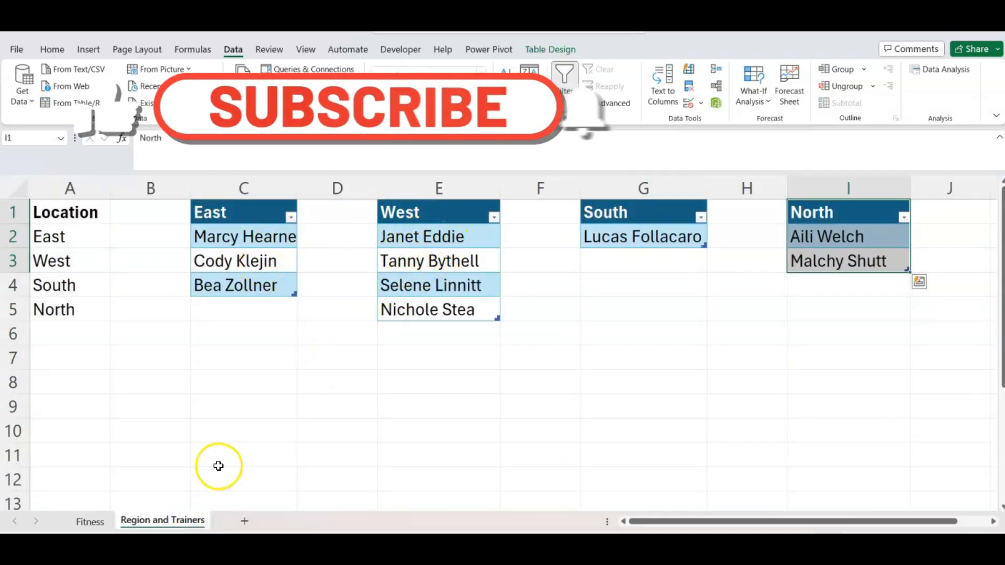
click(111, 524)
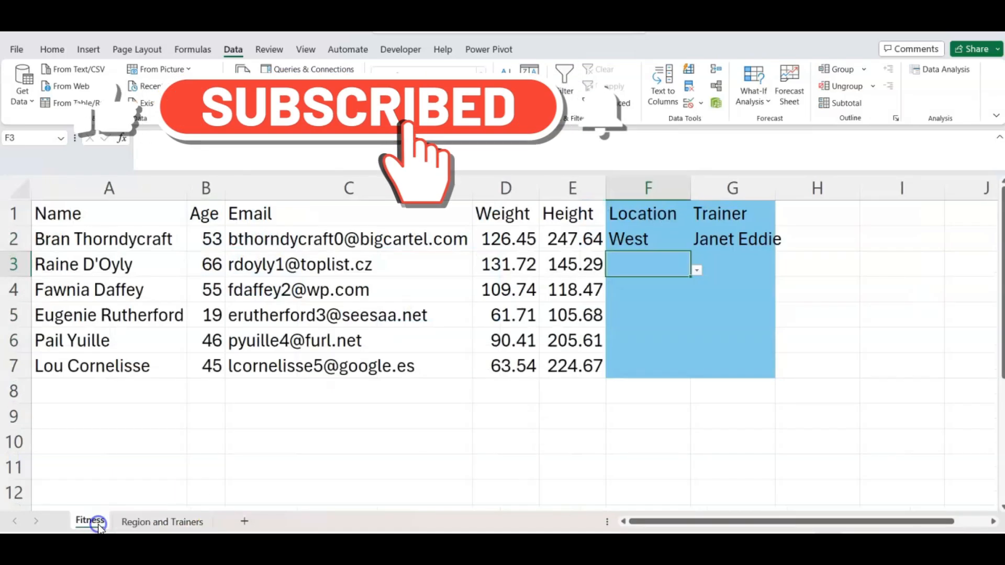
click(697, 270)
click(624, 283)
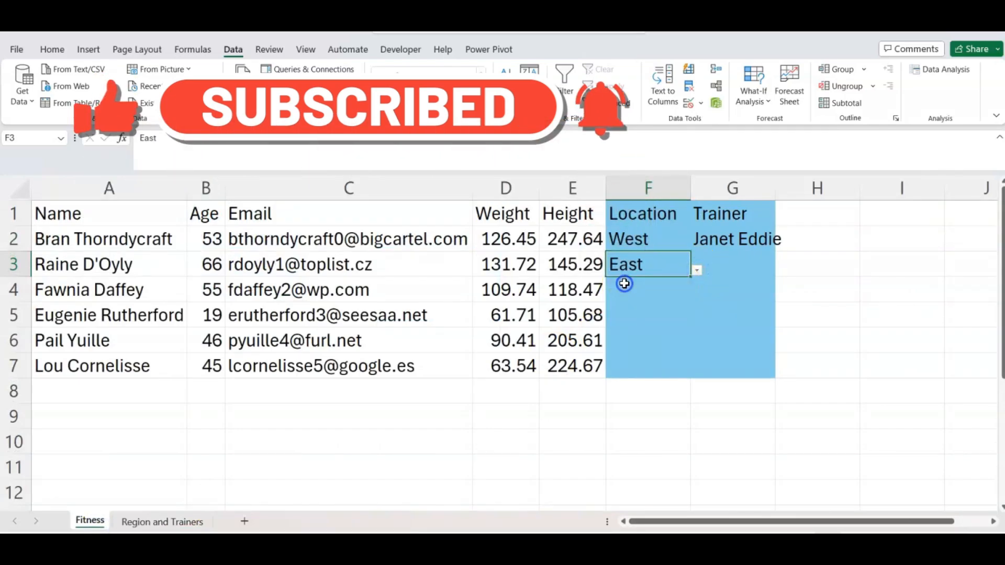
Set G3 to the second East trainer from its dropdown.
click(162, 520)
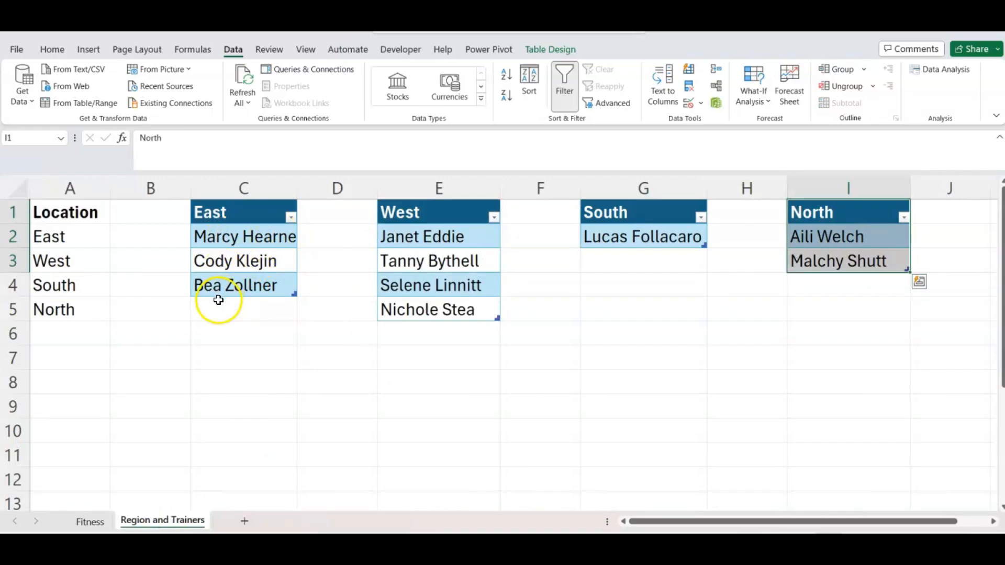
click(91, 510)
click(737, 264)
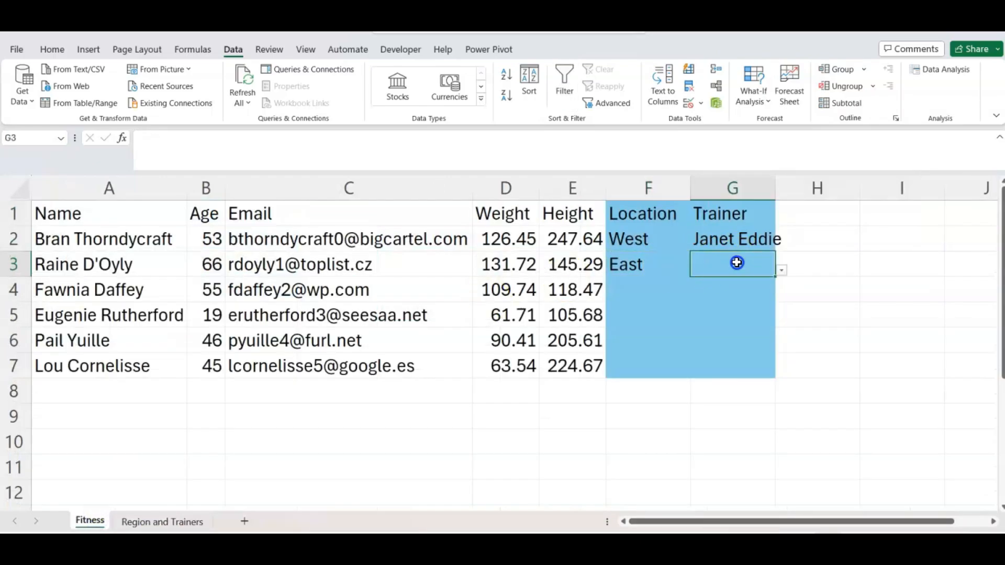
click(782, 272)
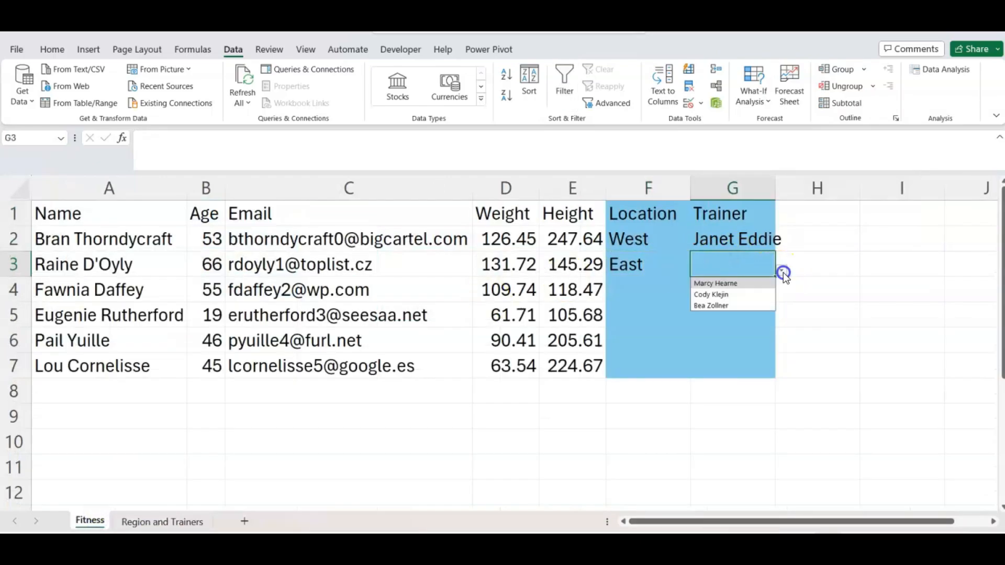
click(721, 294)
click(661, 291)
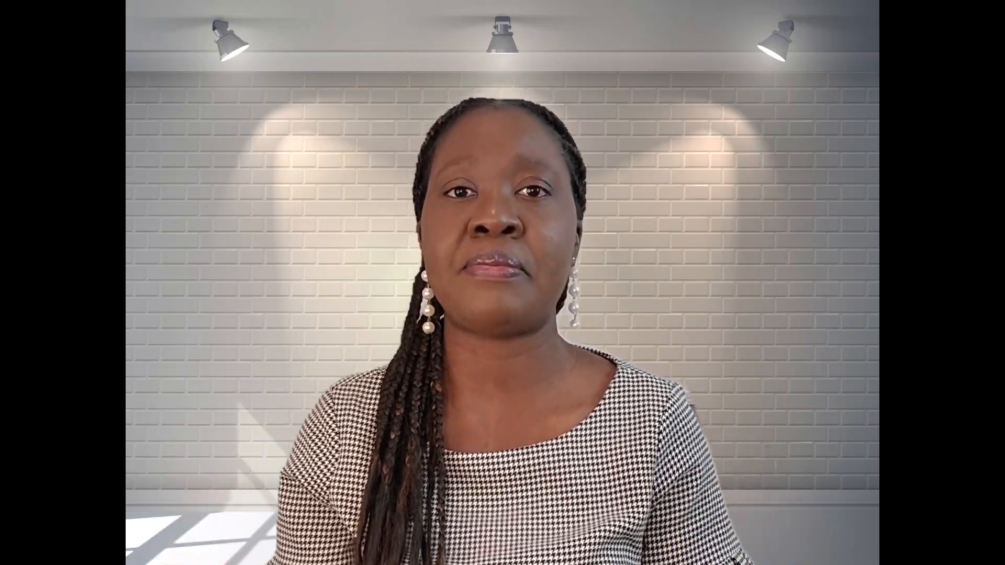
Select the empty Trend cells H14:H17.
drag(602, 302, 588, 387)
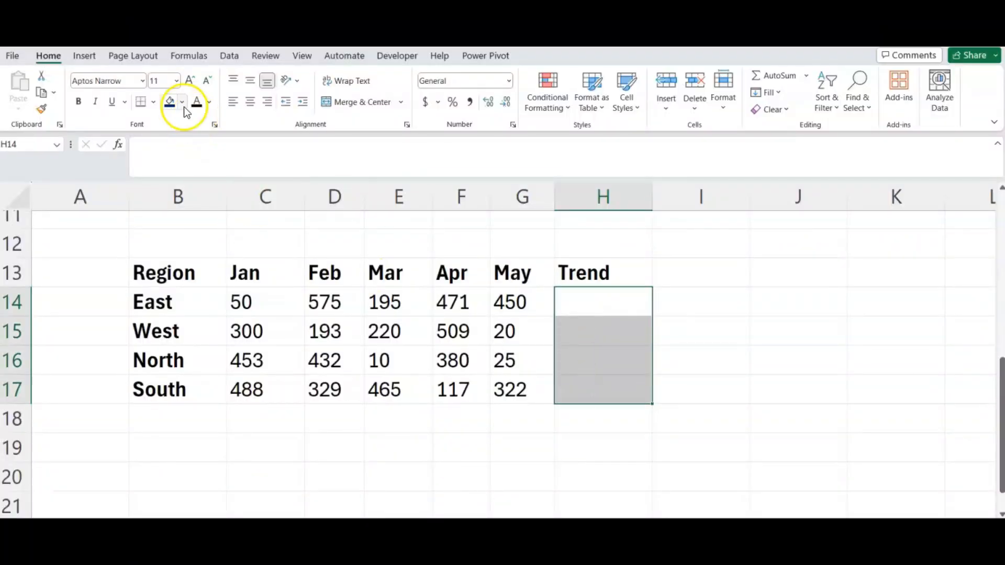
Fill H14:H17 dark blue and insert a line sparkline of C14:G14 in H14.
click(171, 103)
click(589, 303)
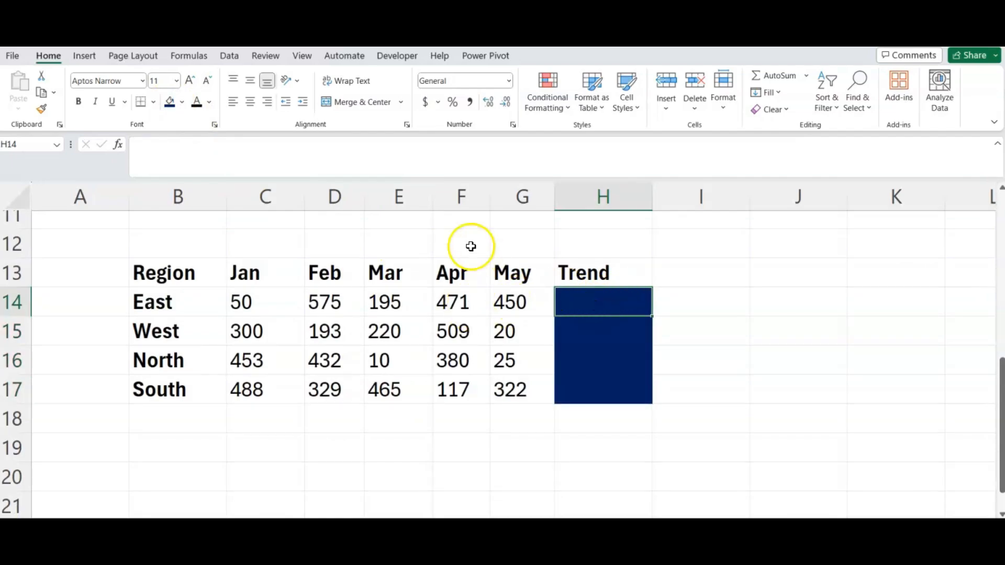
click(85, 56)
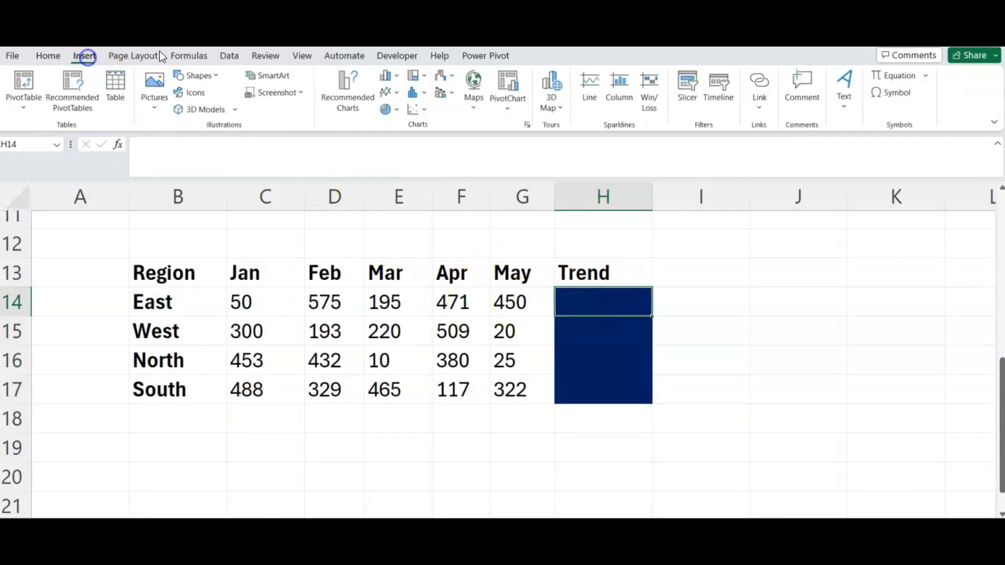
click(593, 97)
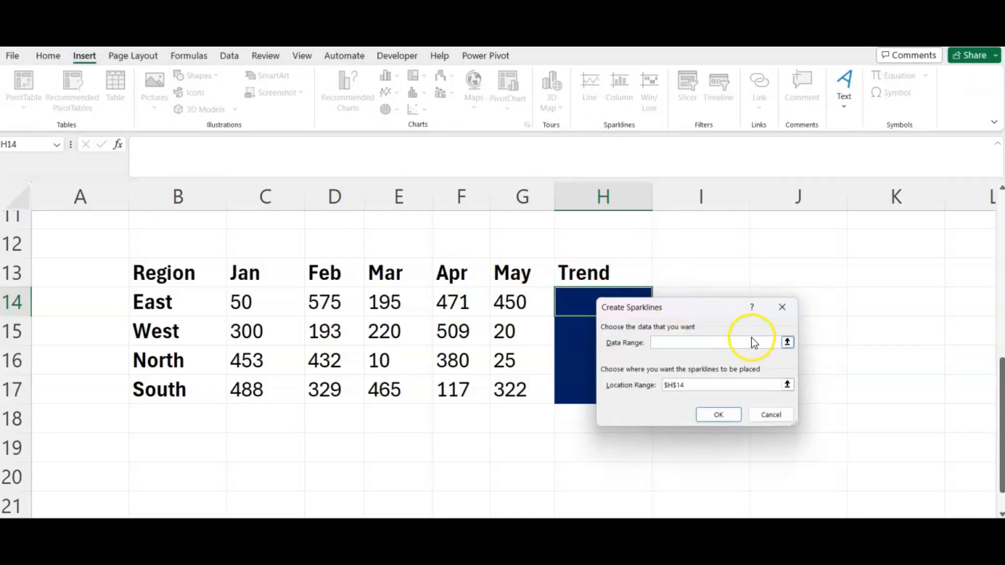
click(787, 341)
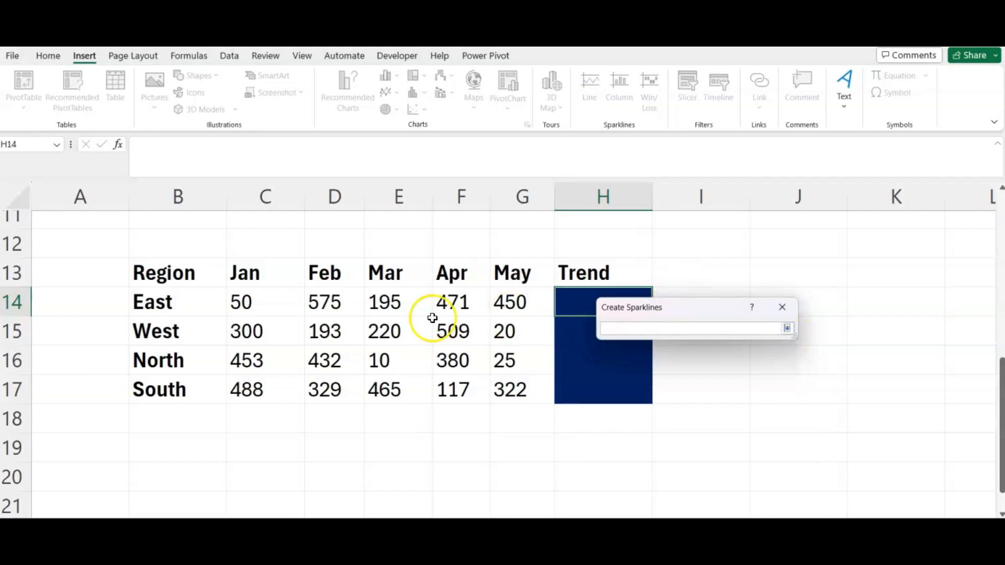
drag(240, 301, 518, 302)
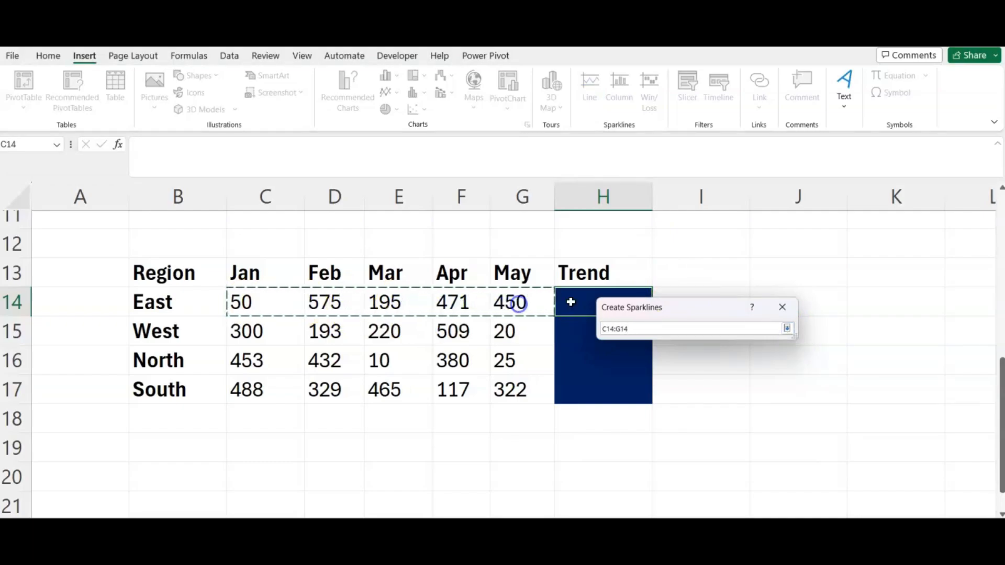
click(787, 331)
click(729, 416)
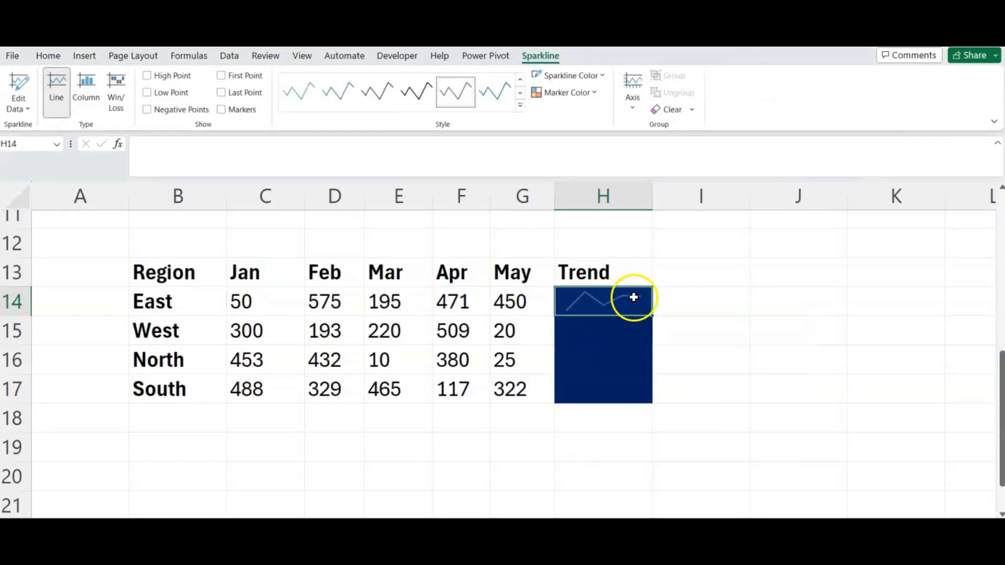
Color the sparkline white with green high and red low markers, then fill it down to H17.
click(603, 76)
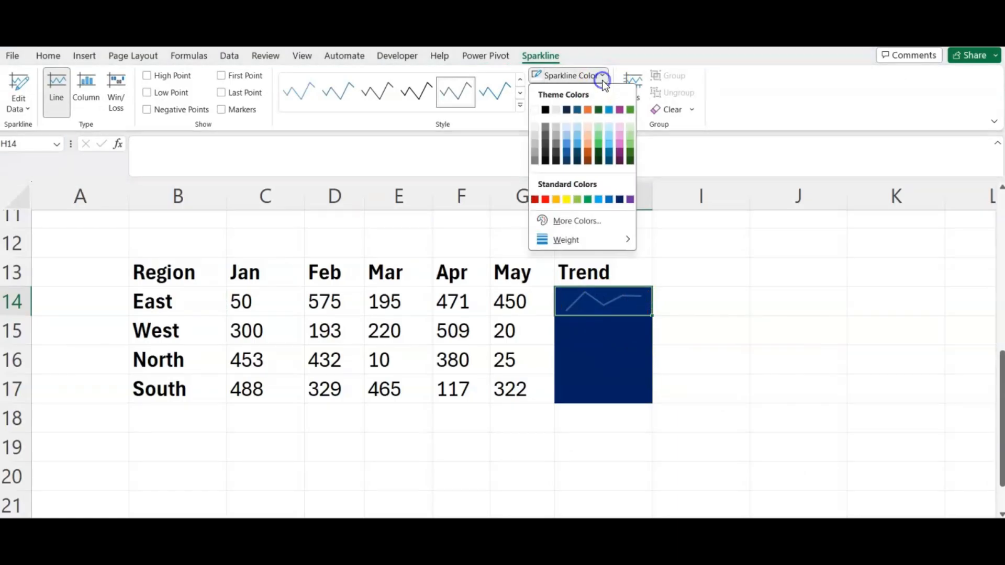
click(536, 111)
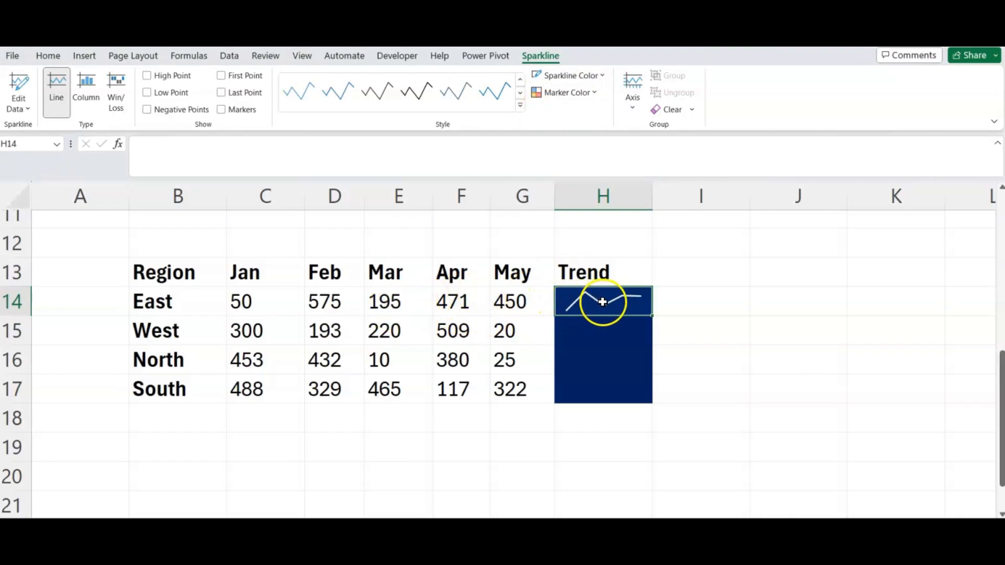
click(588, 94)
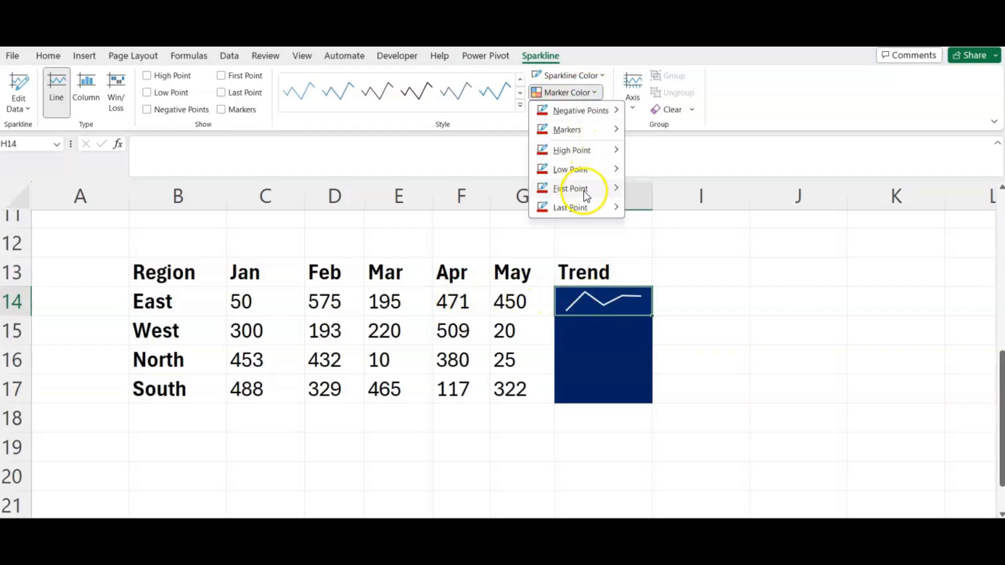
mouse_move(594, 153)
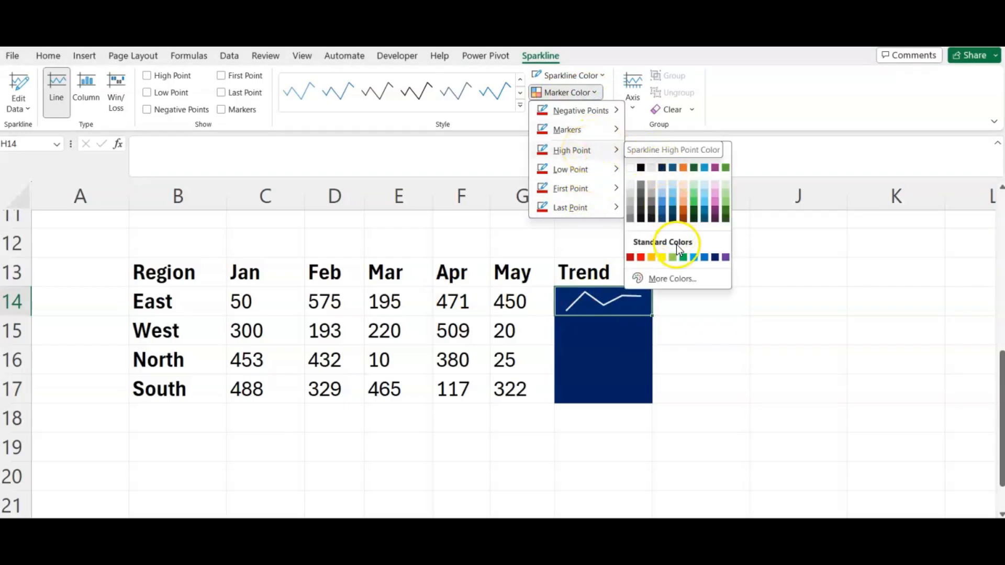
click(683, 257)
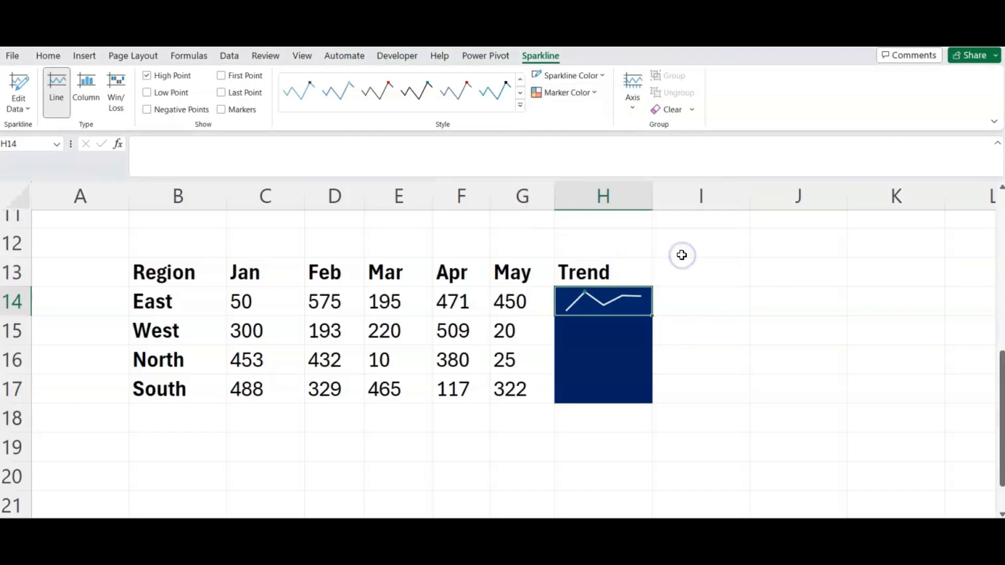
click(589, 92)
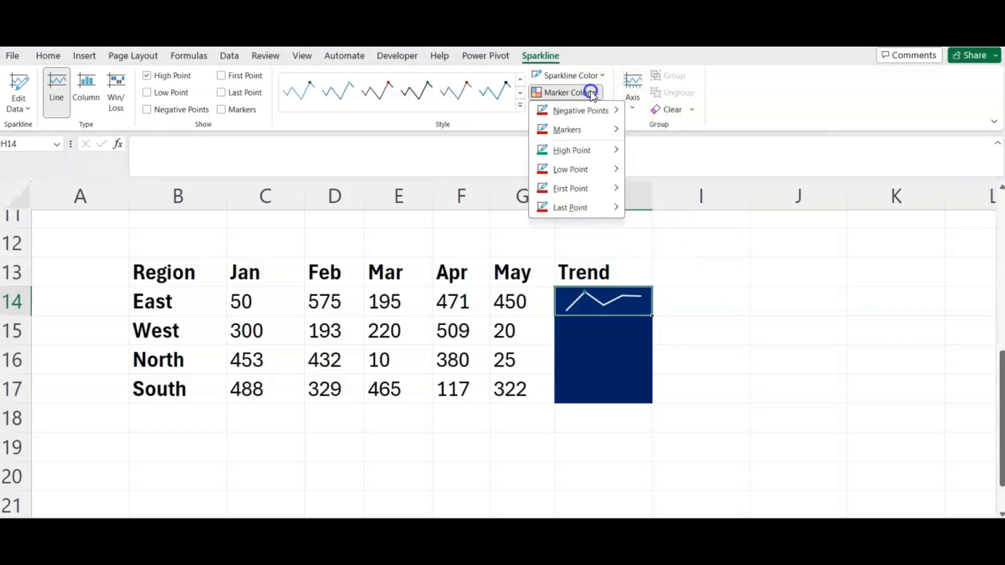
mouse_move(581, 173)
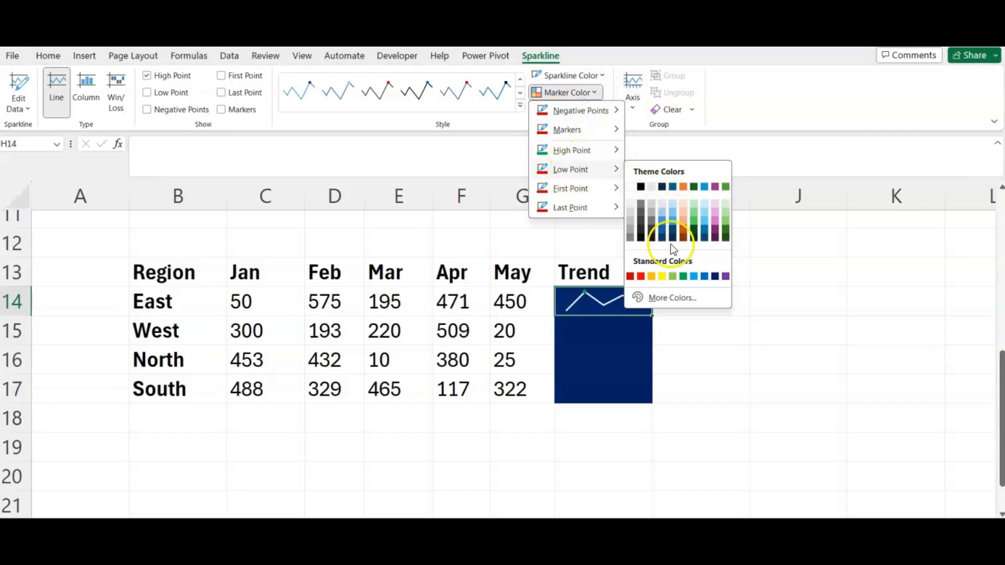
click(640, 276)
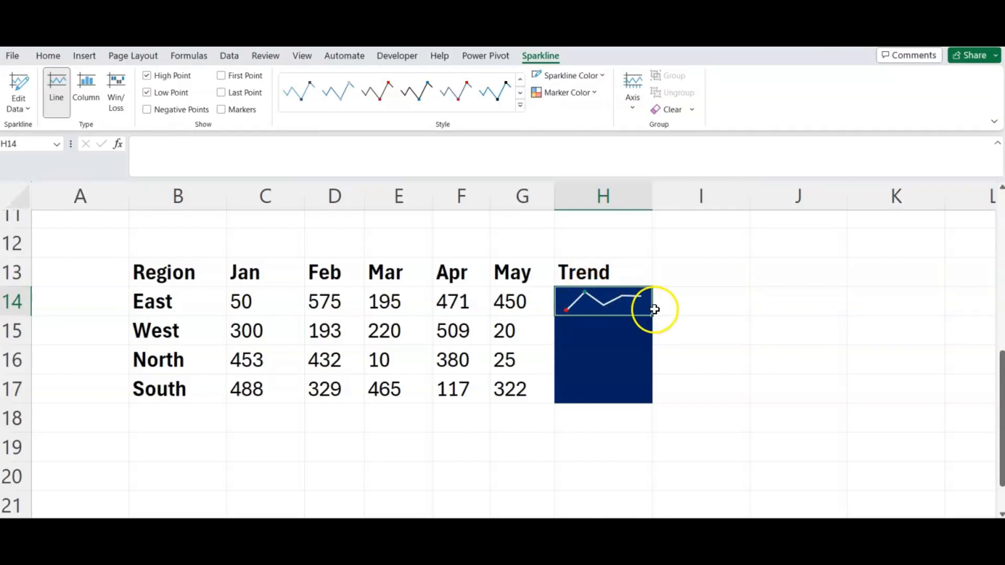
drag(653, 318, 647, 398)
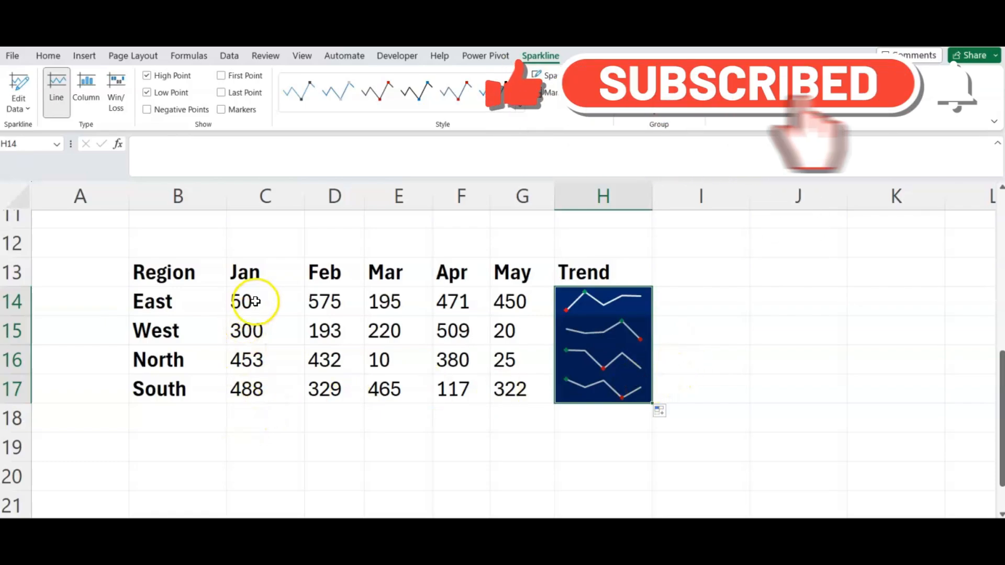
Select the empty row of cells C18:G18 beneath the month columns.
click(250, 418)
drag(250, 418, 510, 417)
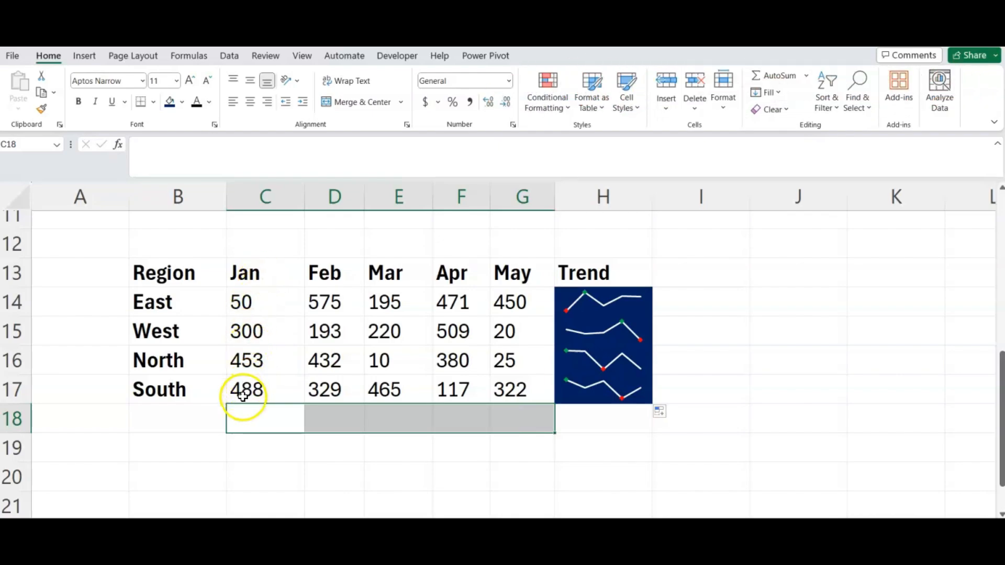
click(293, 419)
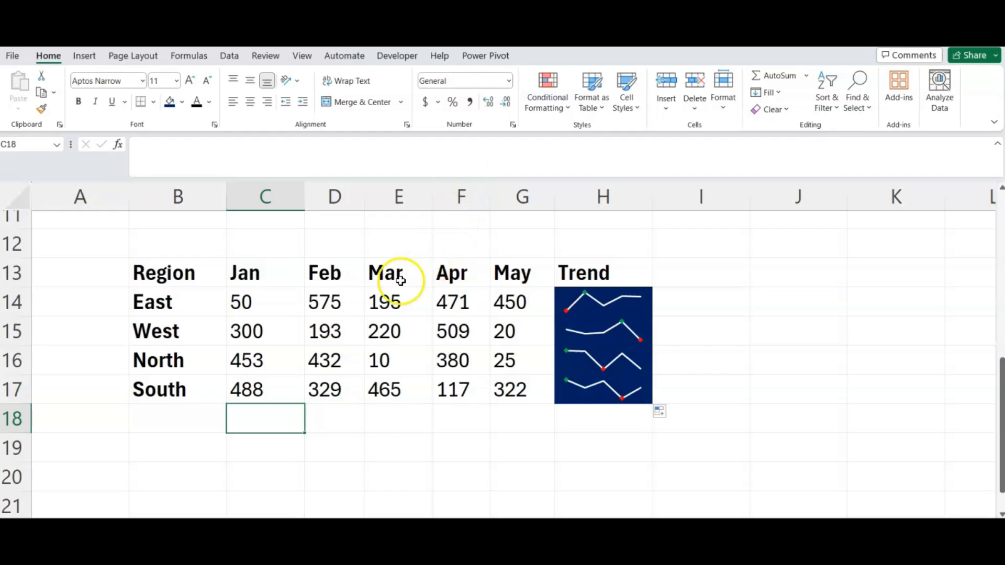
drag(287, 415, 523, 408)
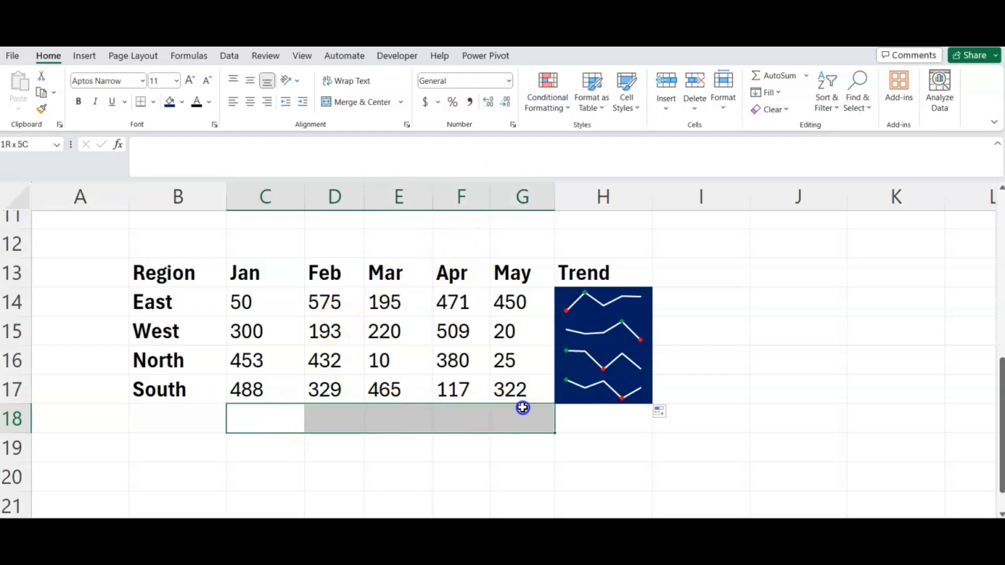
Fill C18:G18 dark blue and insert a column sparkline of Jan data C14:C17 in C18.
click(168, 101)
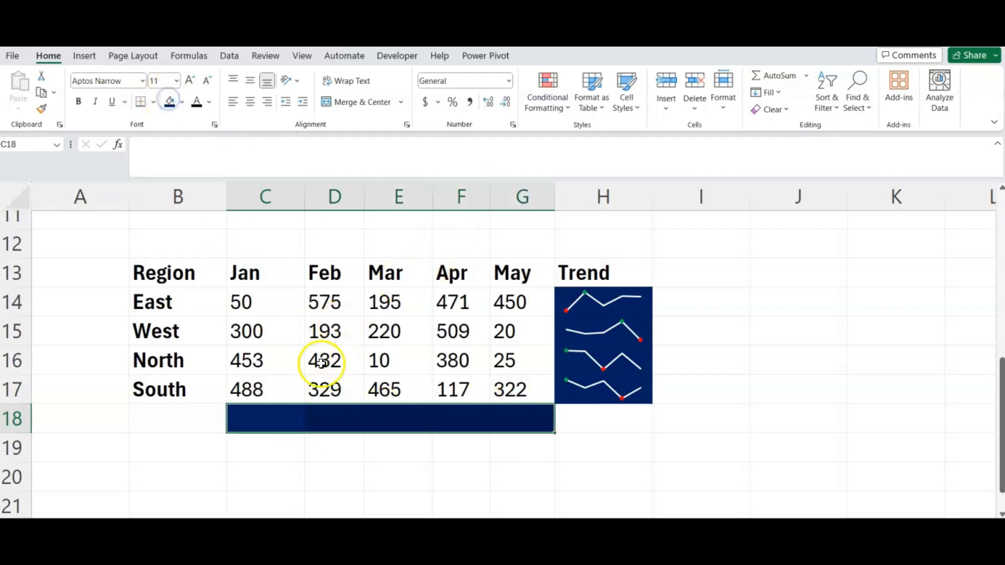
click(289, 432)
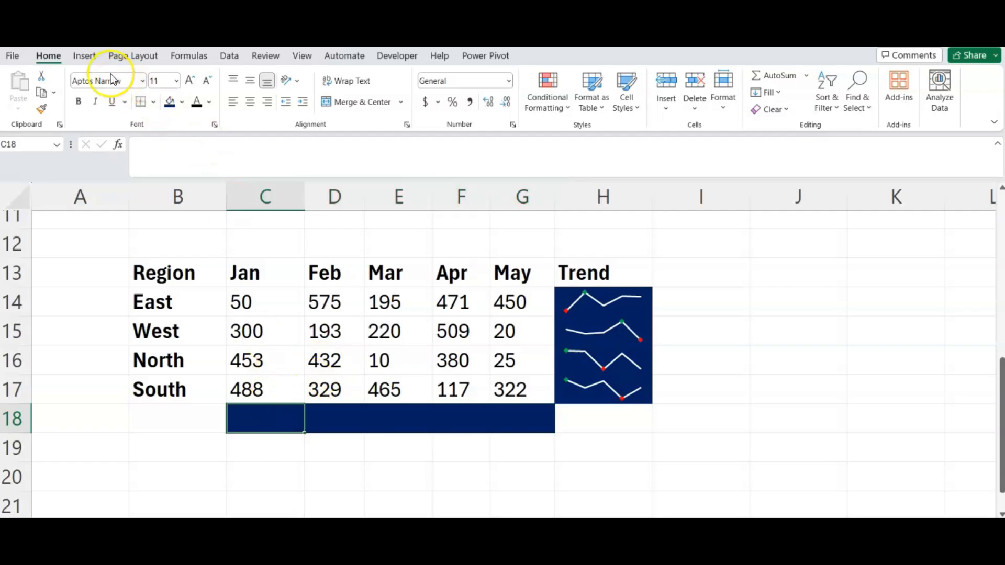
click(93, 56)
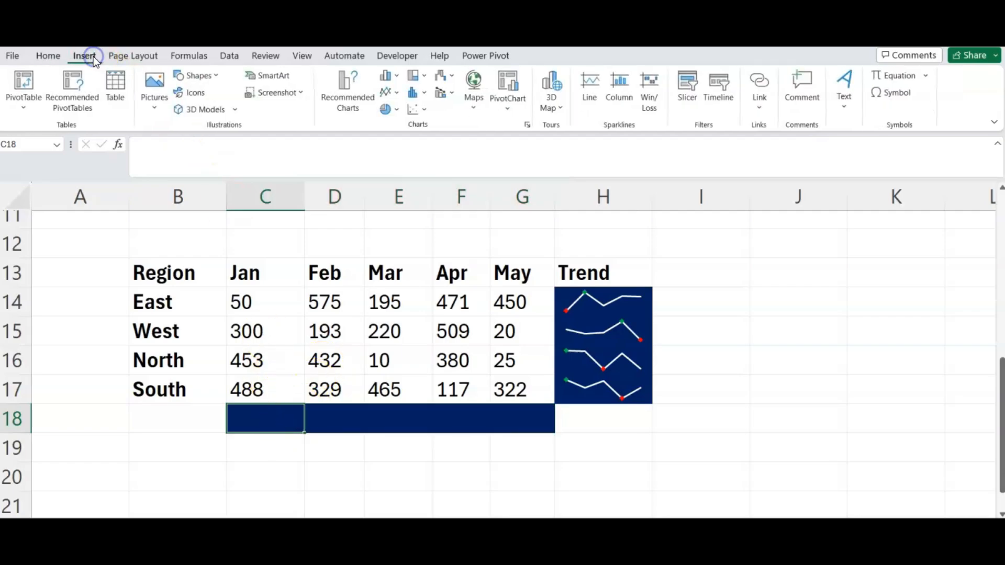
click(617, 99)
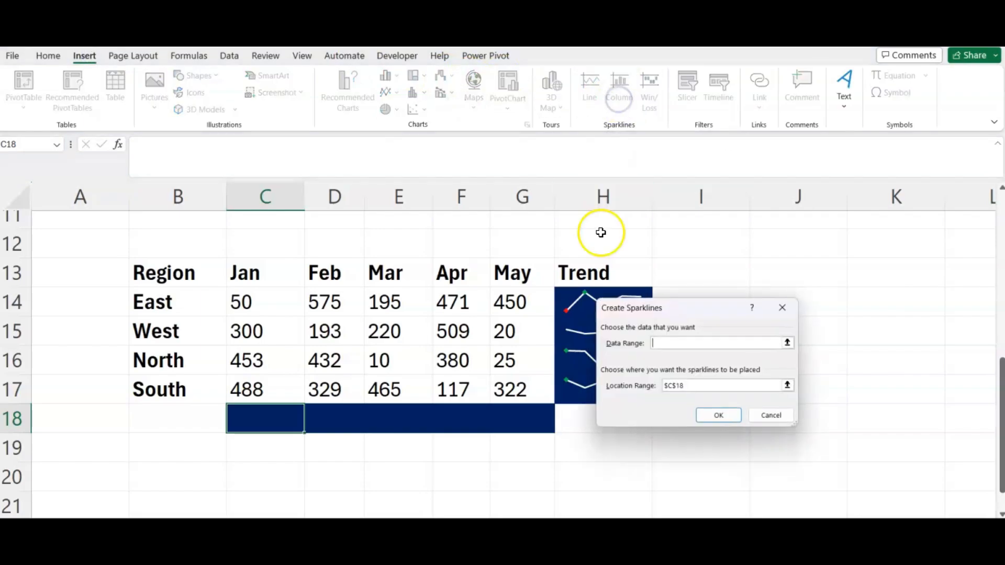
click(787, 342)
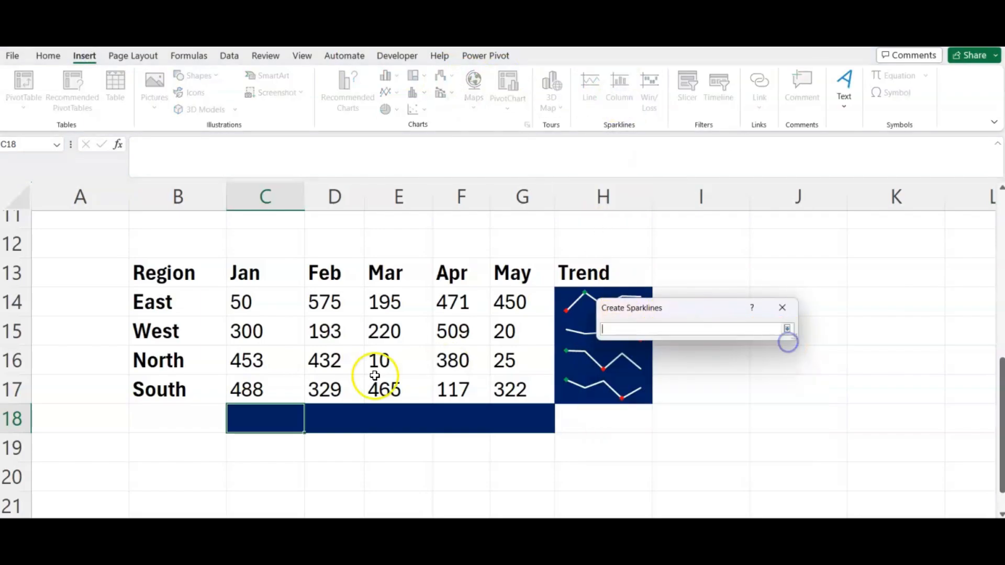
drag(274, 298, 269, 384)
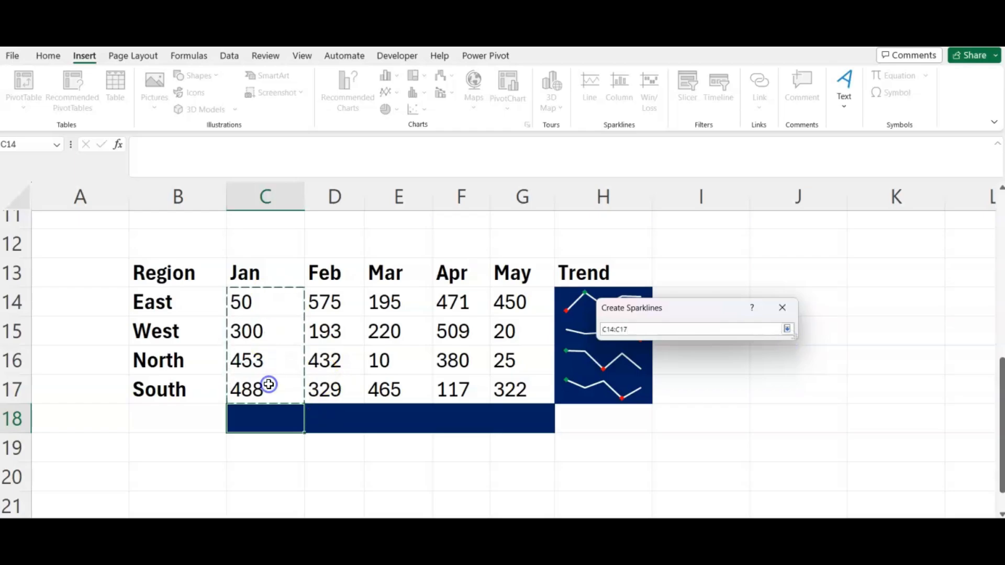
click(787, 330)
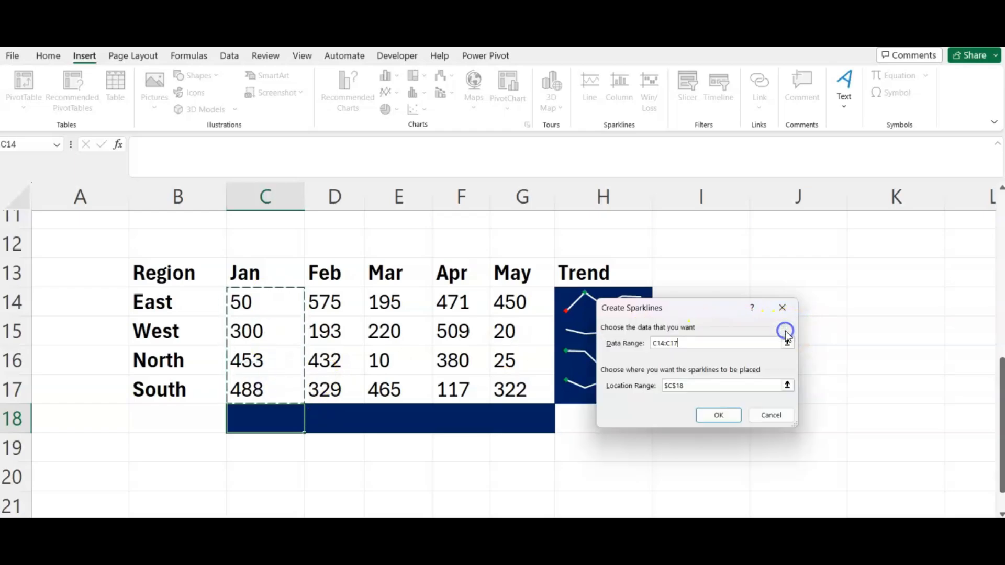
click(718, 416)
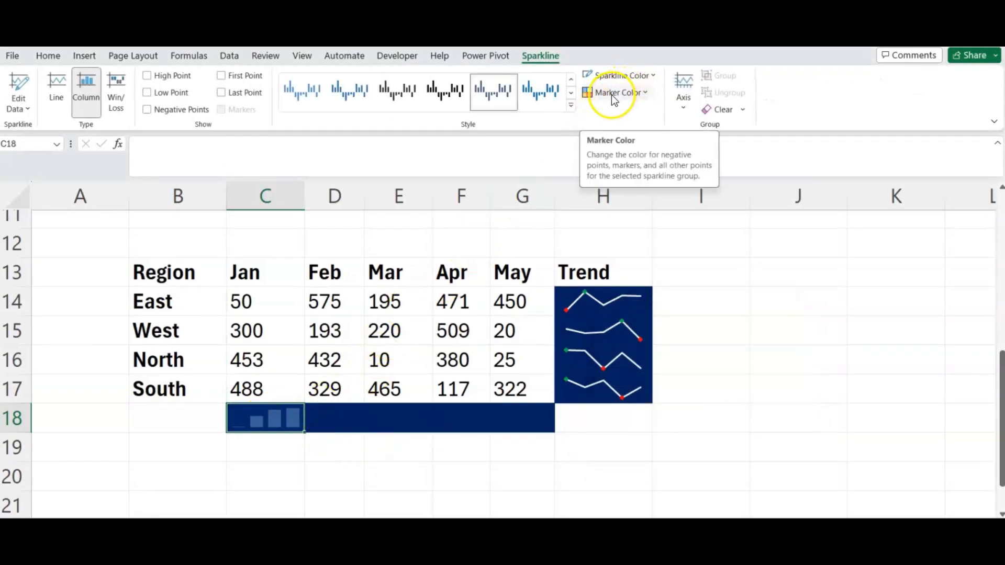
Set the sparkline high-point marker colour to green.
click(629, 93)
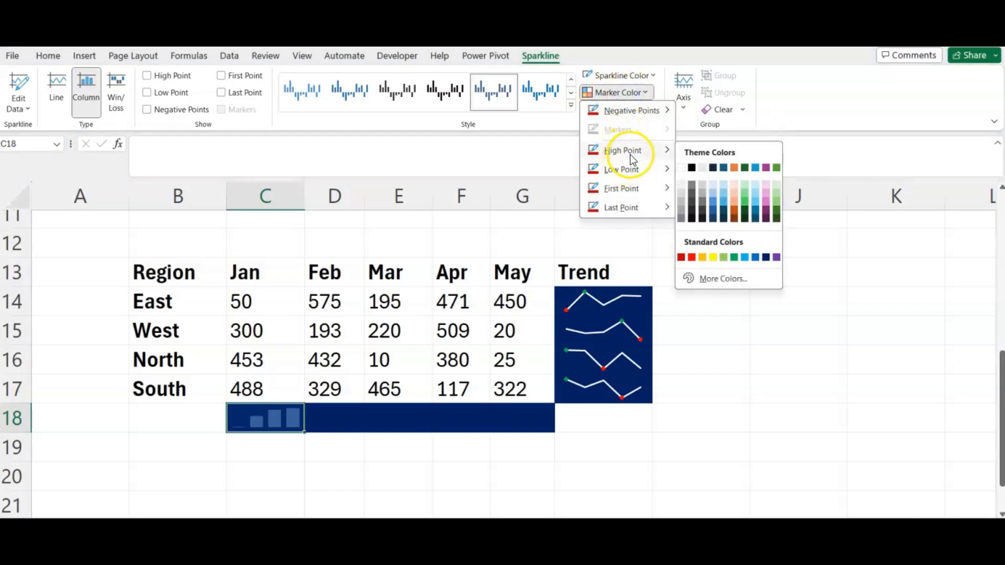
mouse_move(623, 169)
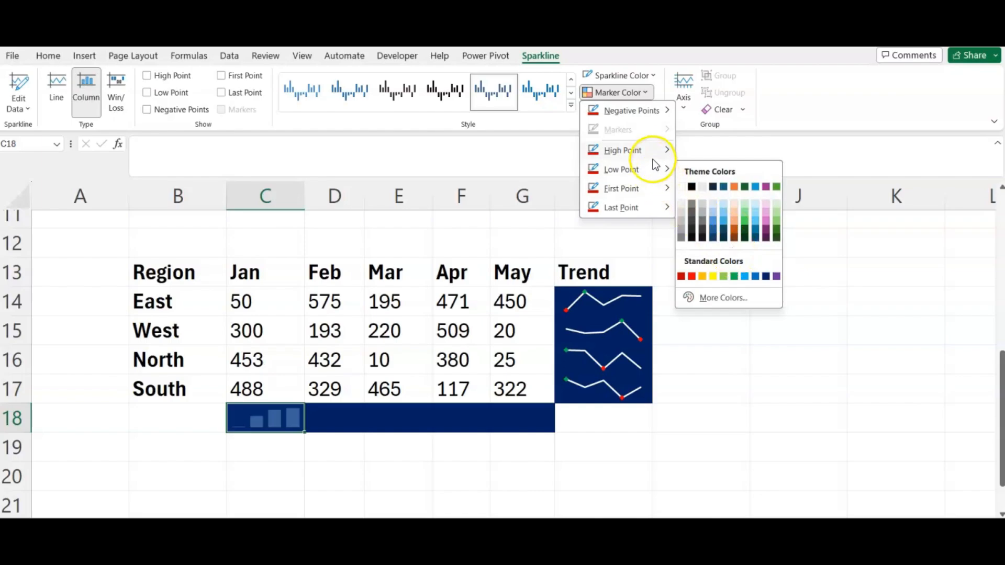
mouse_move(652, 150)
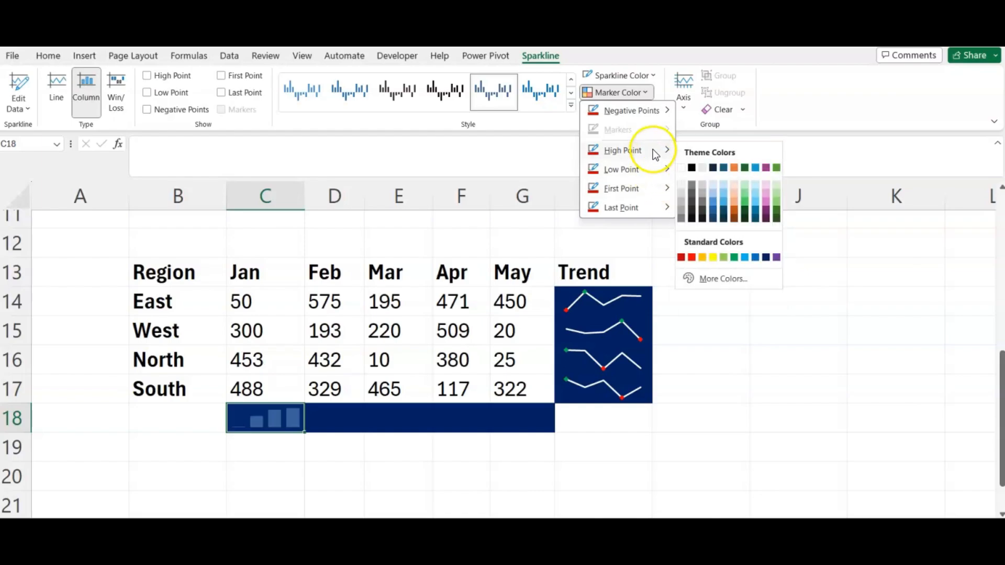
click(734, 257)
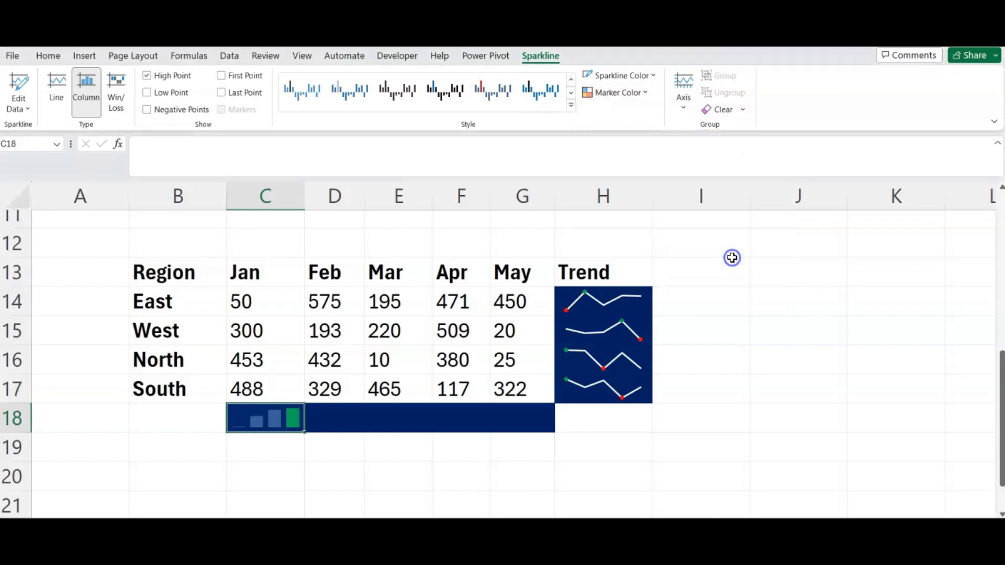
Set the low-point marker colour to red and extend C18's column sparkline across to G18.
click(634, 94)
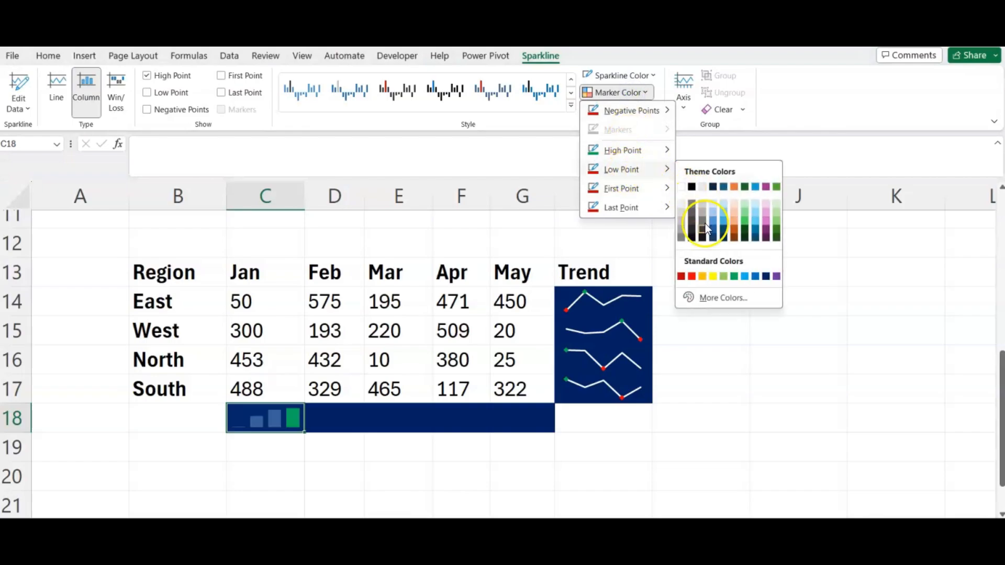
mouse_move(660, 171)
click(692, 277)
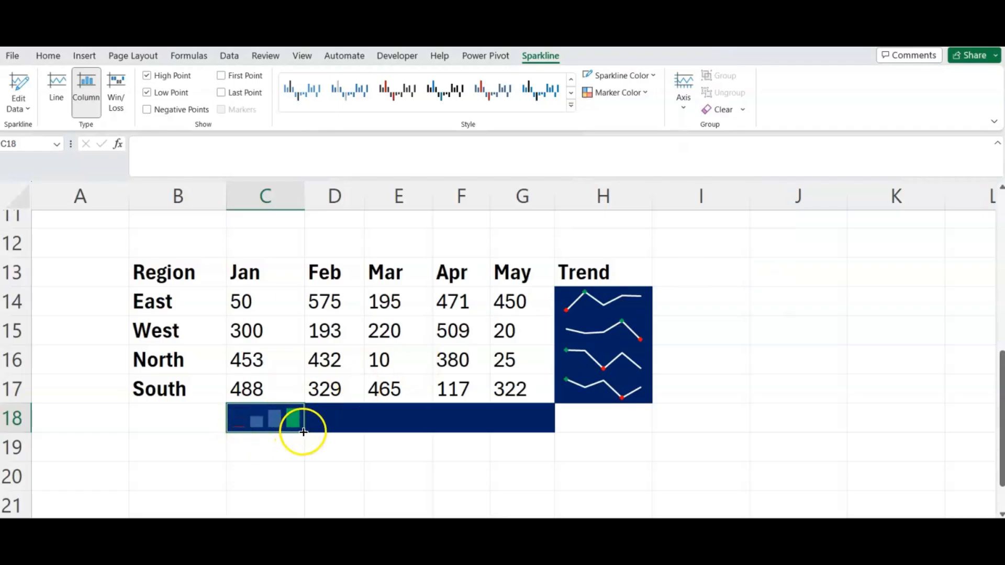
drag(303, 432, 533, 421)
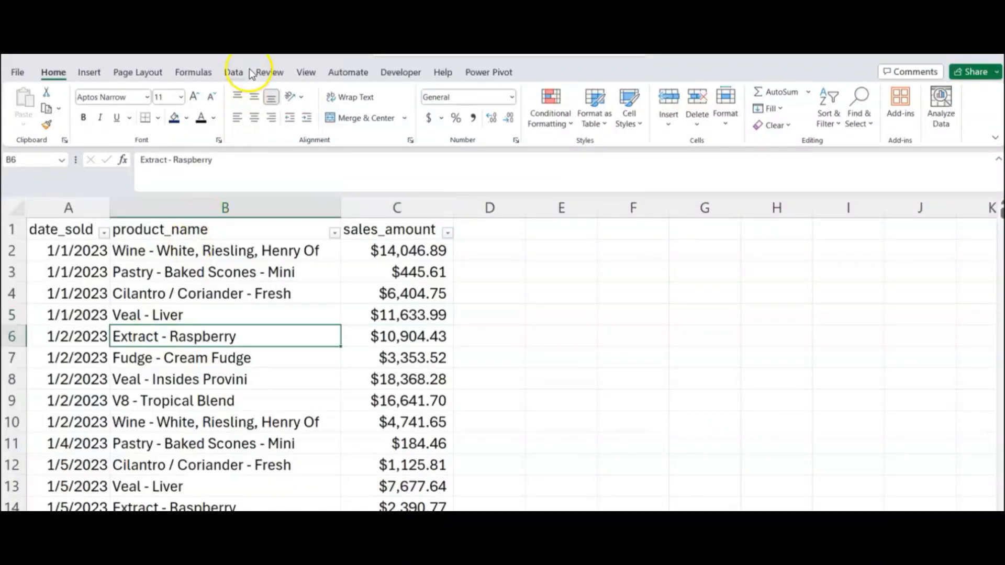
Load the sales data range, with headers, into Power Query as a table query.
click(234, 72)
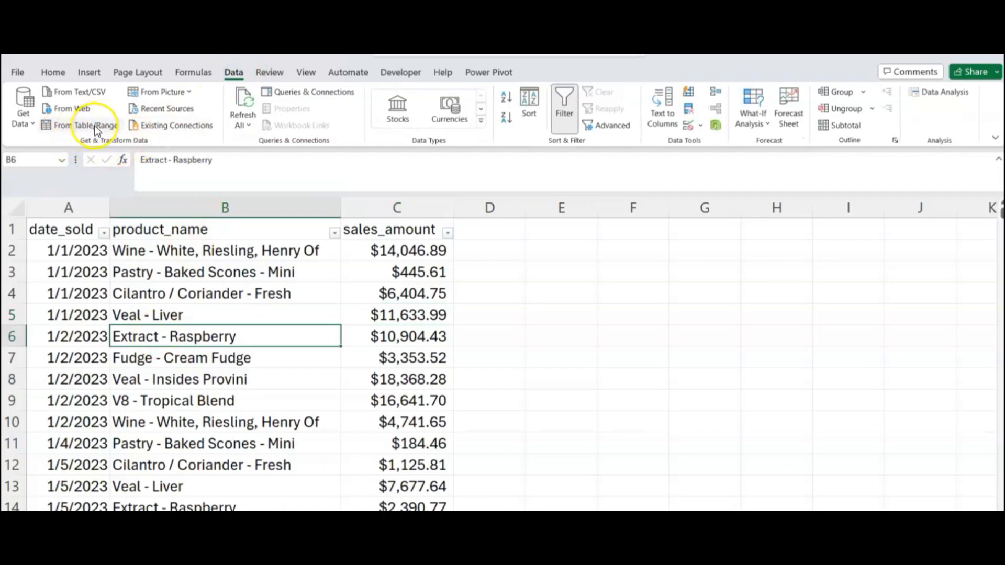
click(95, 127)
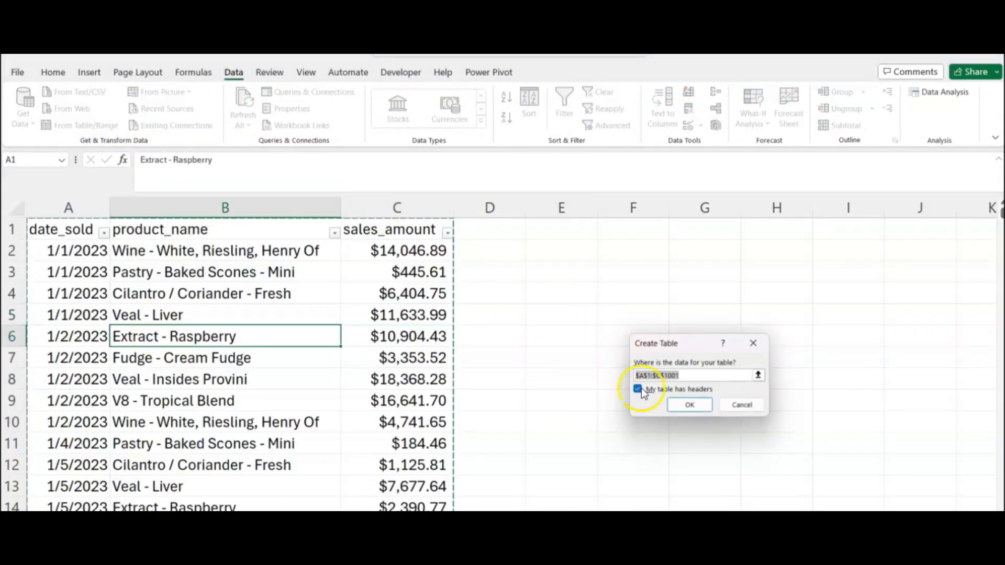
click(683, 410)
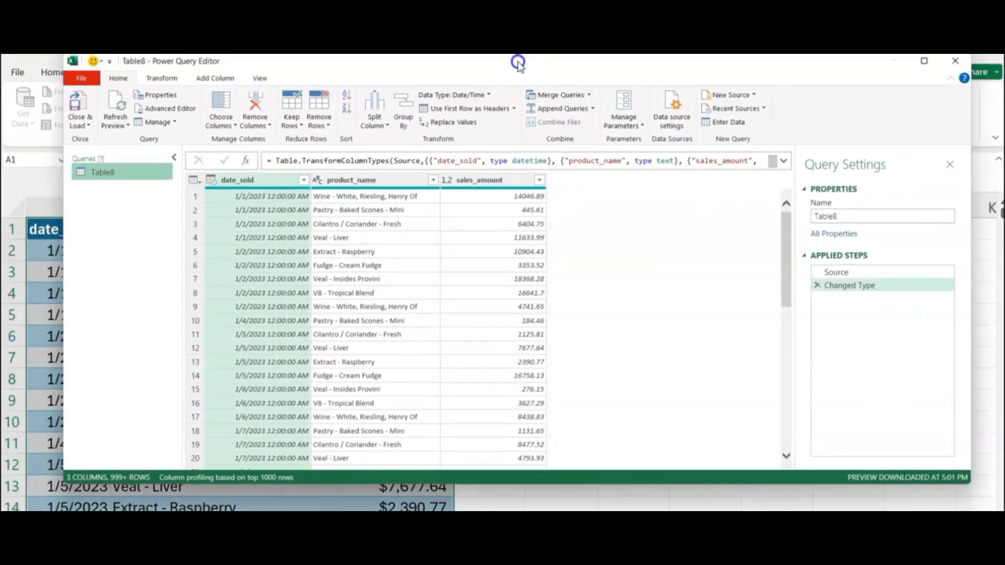
drag(518, 64, 515, 73)
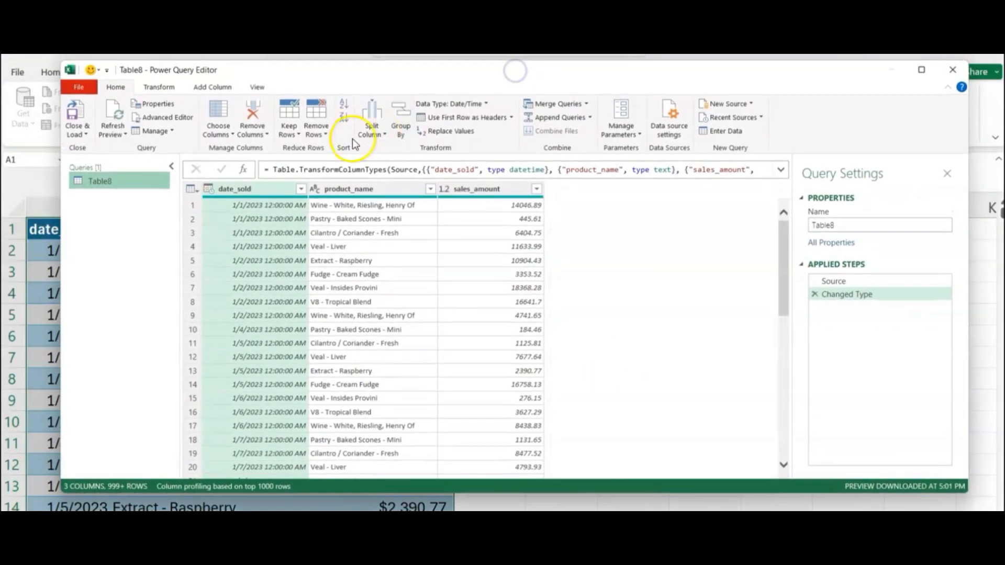
Convert the date_sold column's dates to month names.
click(225, 190)
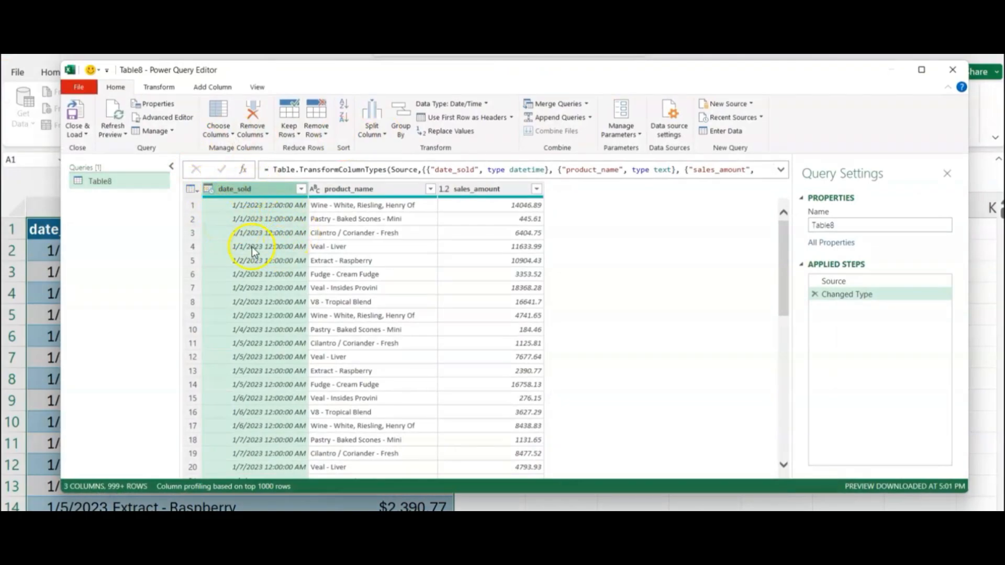
click(172, 88)
click(721, 131)
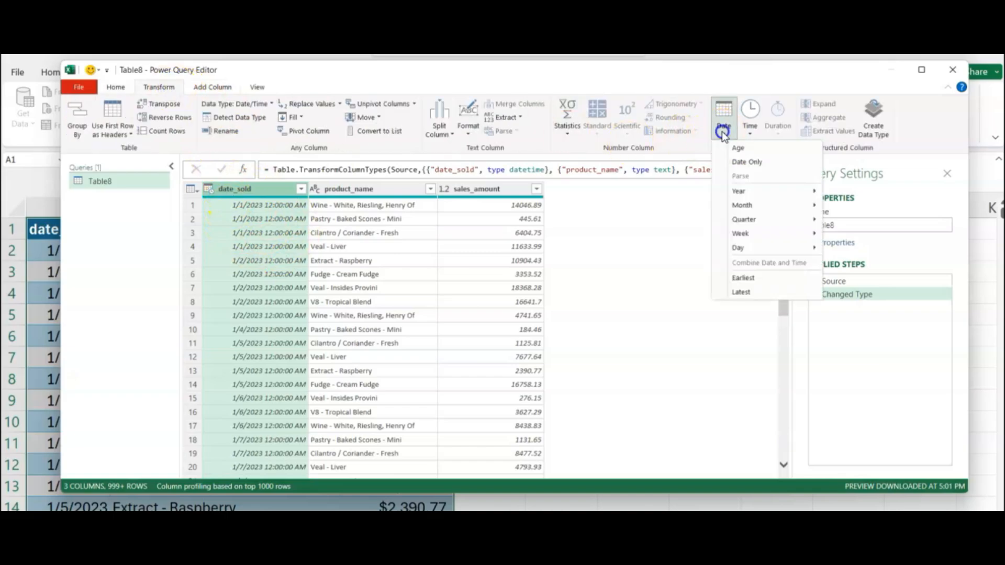
mouse_move(767, 207)
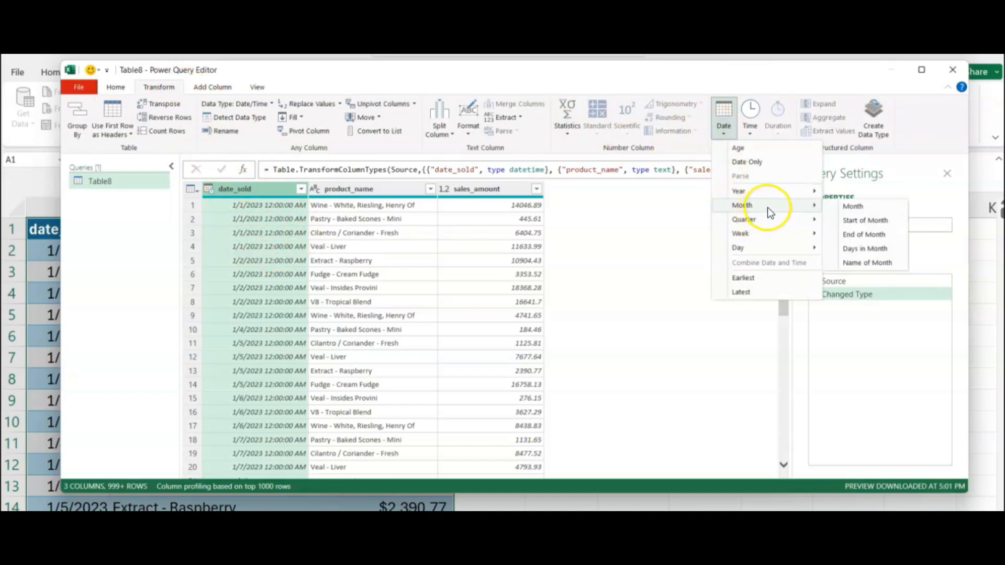
click(865, 265)
scroll(283, 231, down, 2)
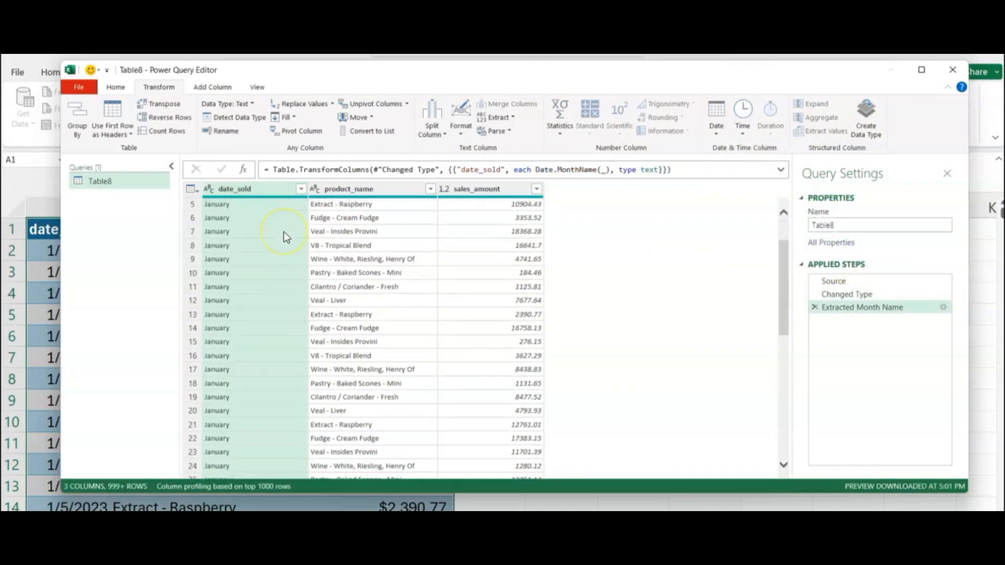
scroll(284, 231, up, 2)
Pivot the date_sold month names into columns, using sales_amount as the values.
click(301, 189)
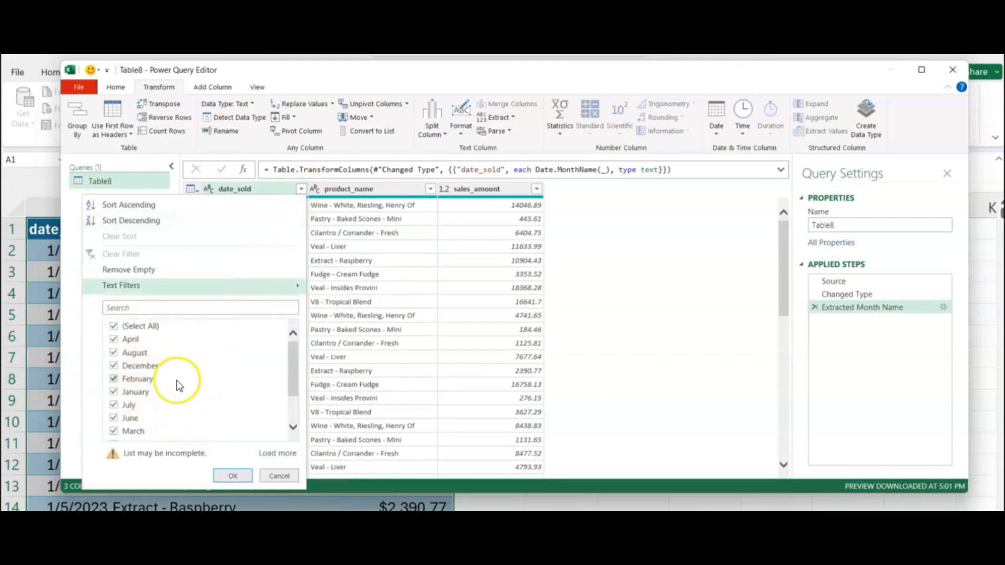
click(387, 413)
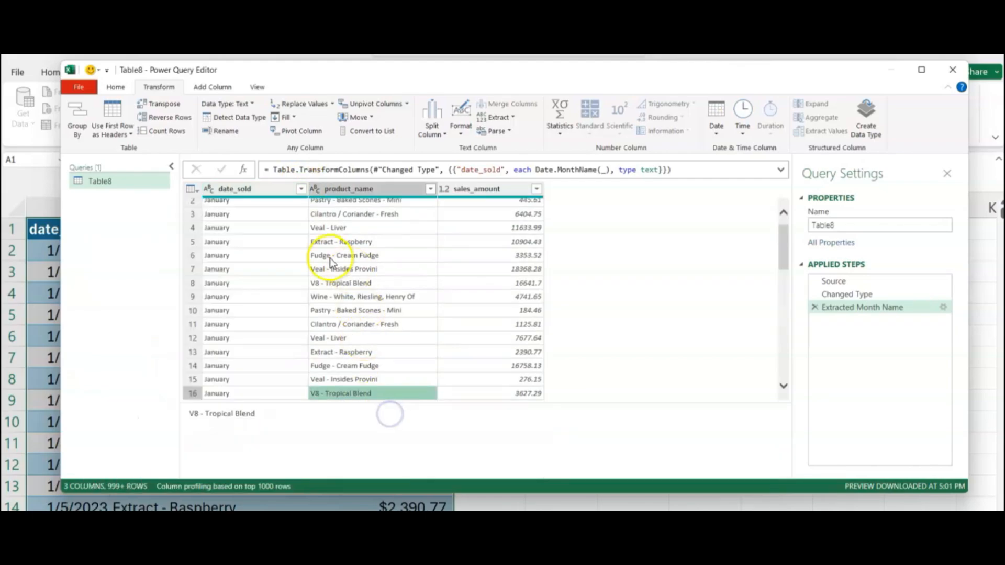
click(266, 190)
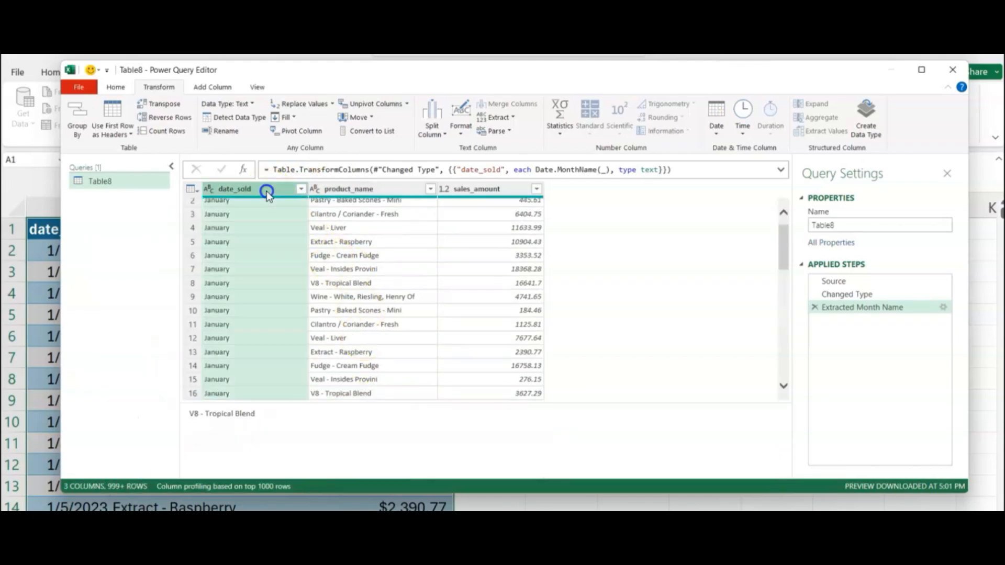
click(300, 133)
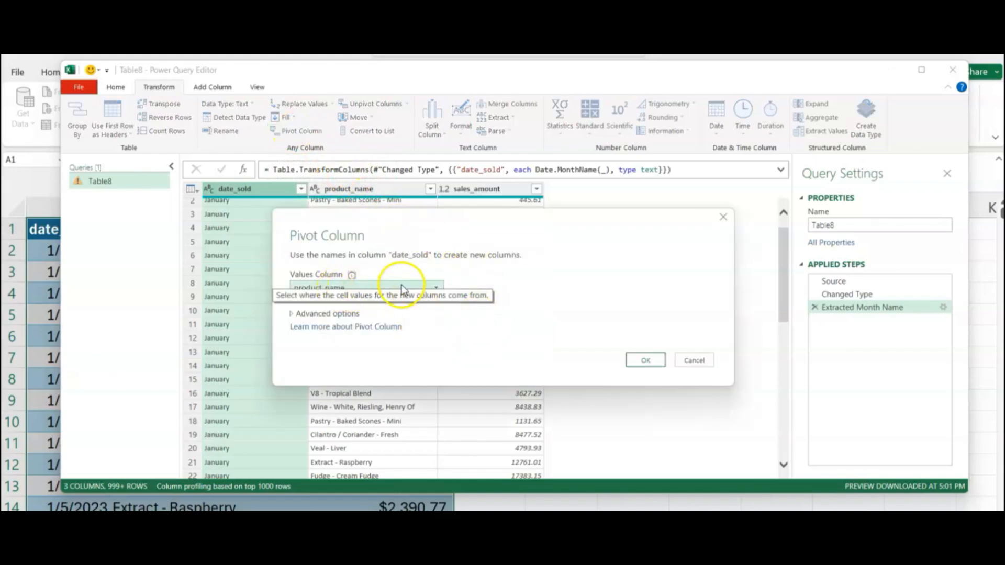
click(433, 287)
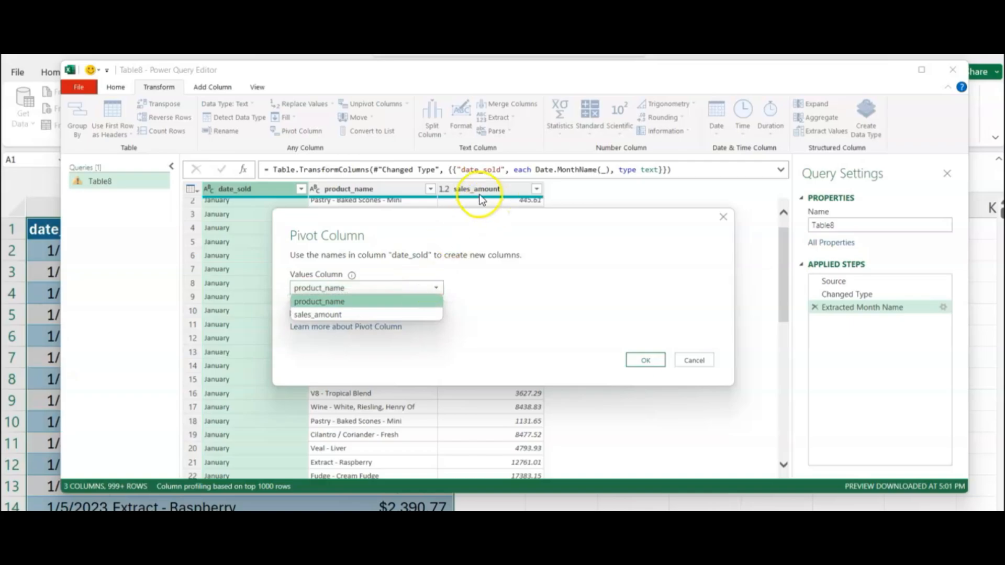
drag(477, 216, 455, 280)
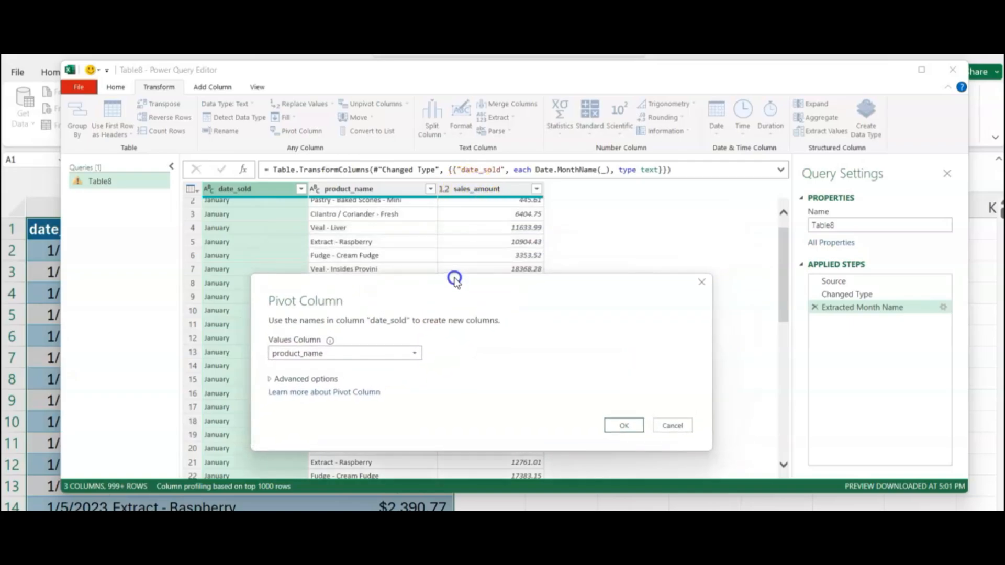
click(369, 351)
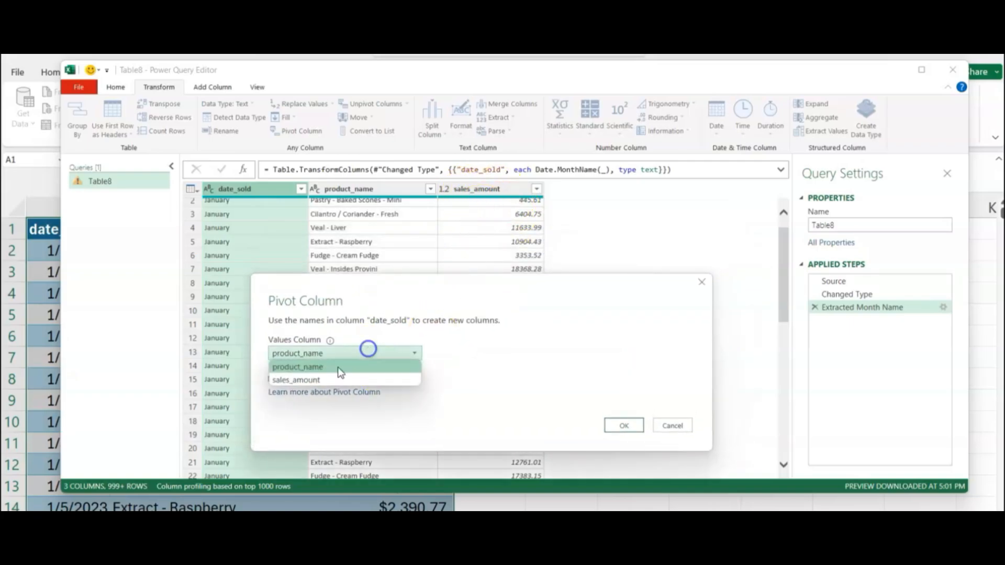
click(312, 379)
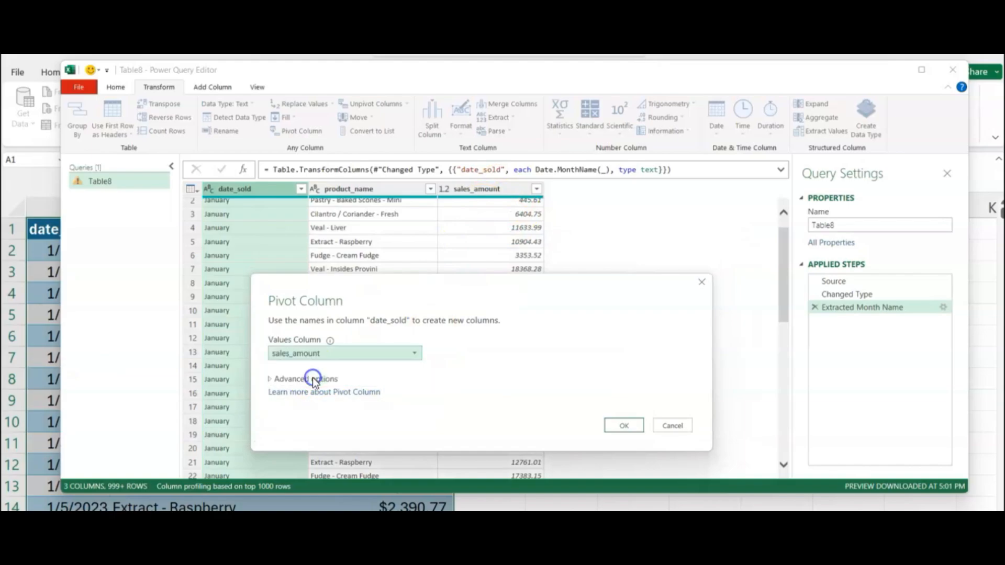
click(620, 427)
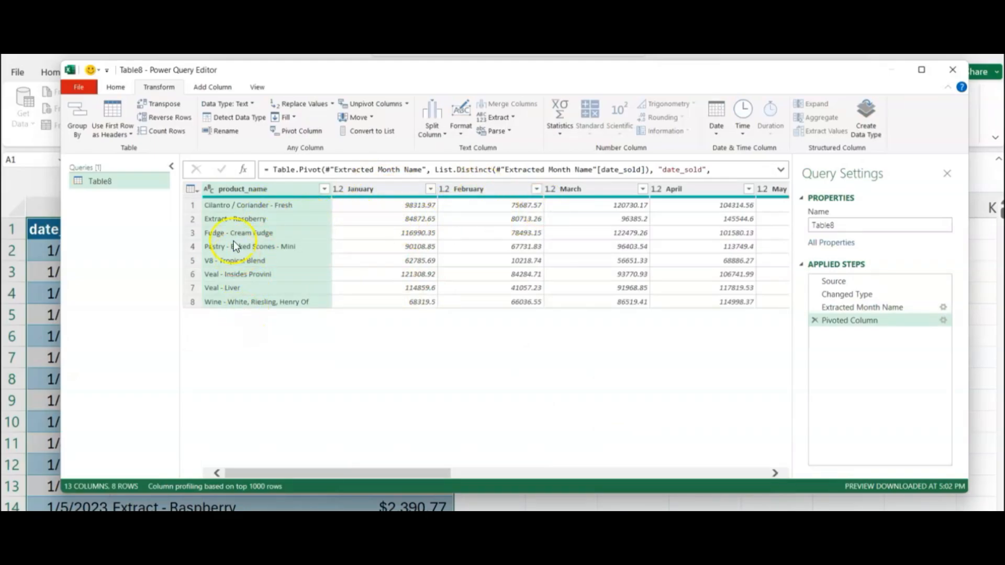
Close & Load the pivoted Table8 into the workbook and check a monthly sales figure.
click(123, 94)
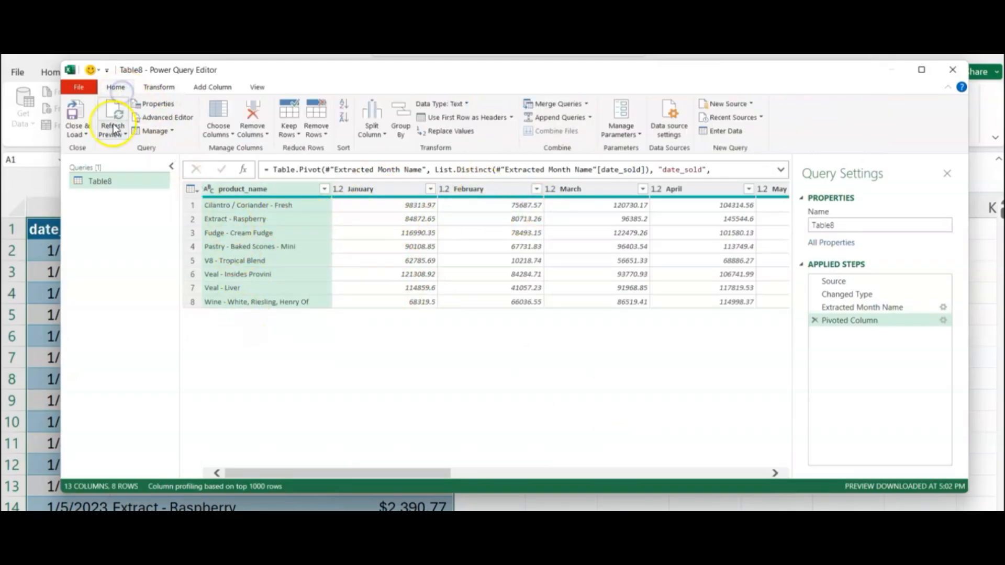
click(76, 134)
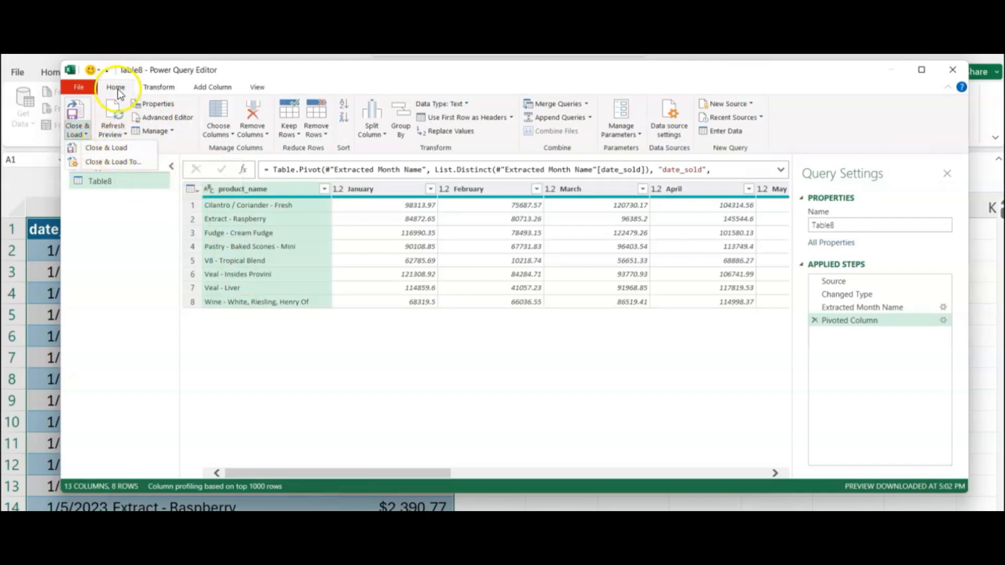
click(109, 148)
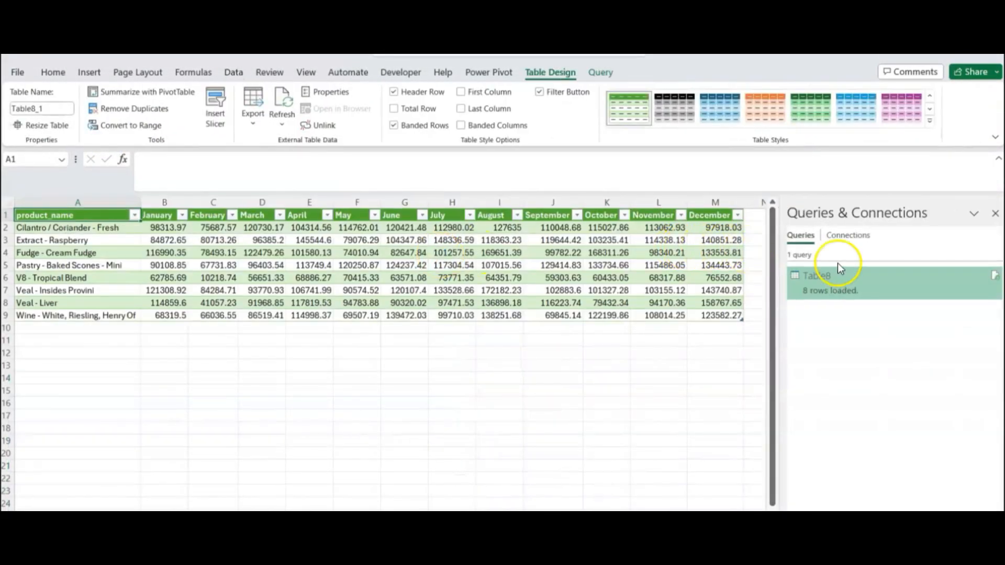
click(400, 252)
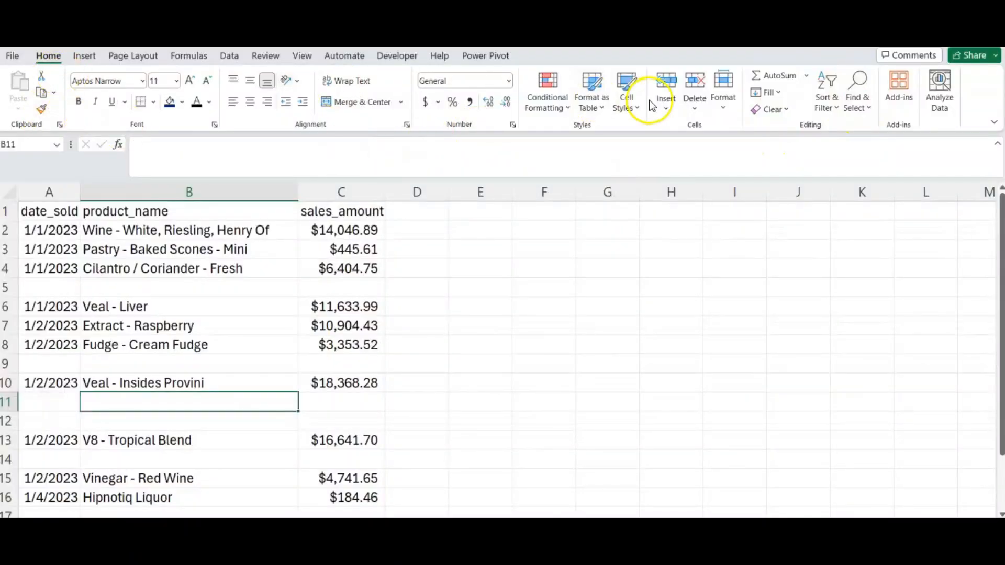
Select all blank cells with Go To Special > Blanks and delete their rows.
click(861, 97)
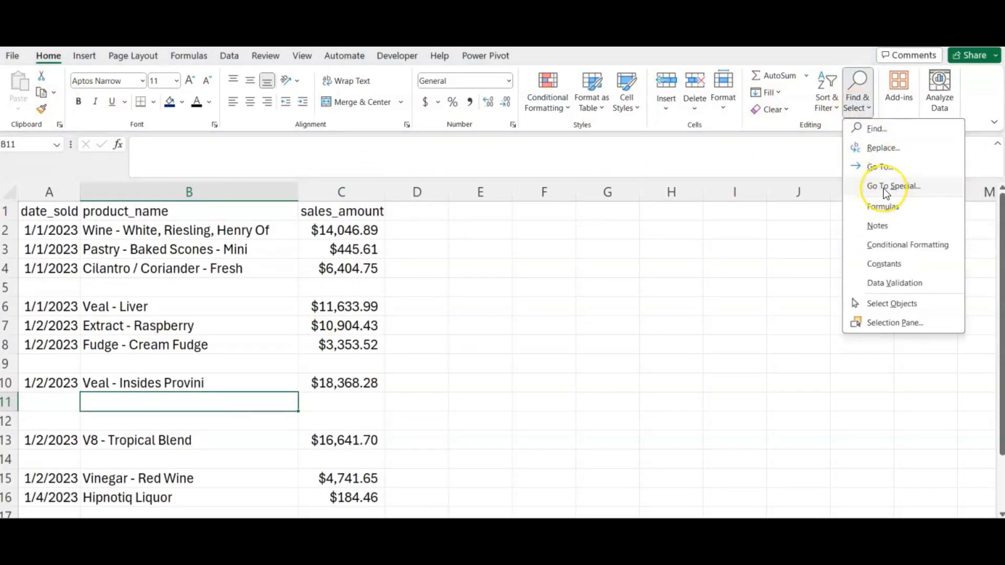
click(885, 188)
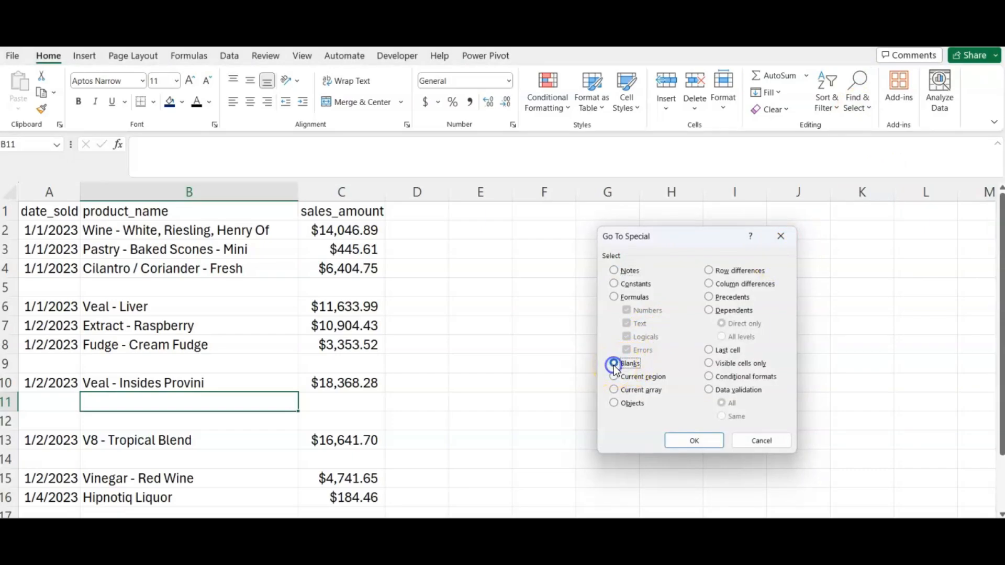
click(690, 440)
scroll(367, 406, down, 1)
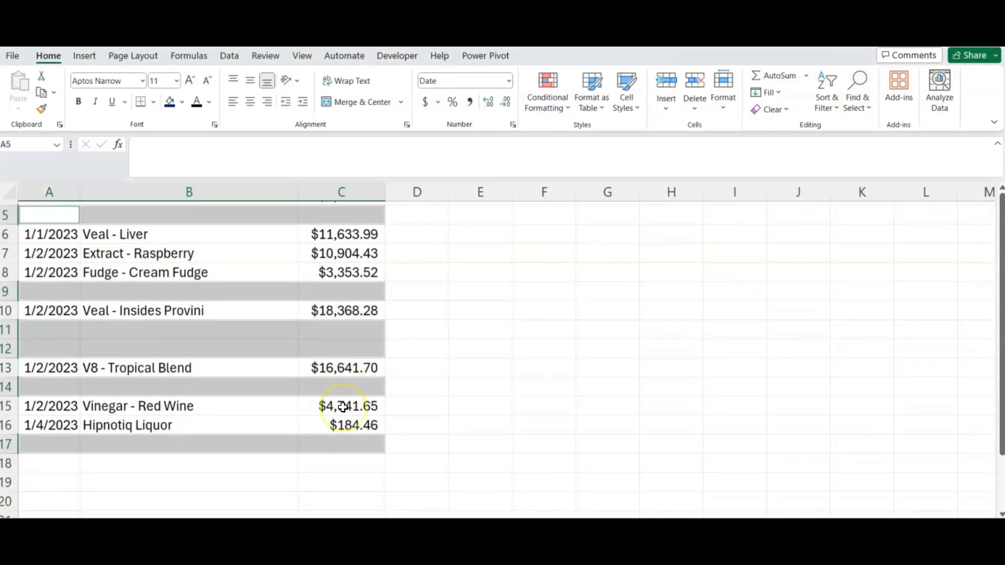
scroll(342, 406, up, 2)
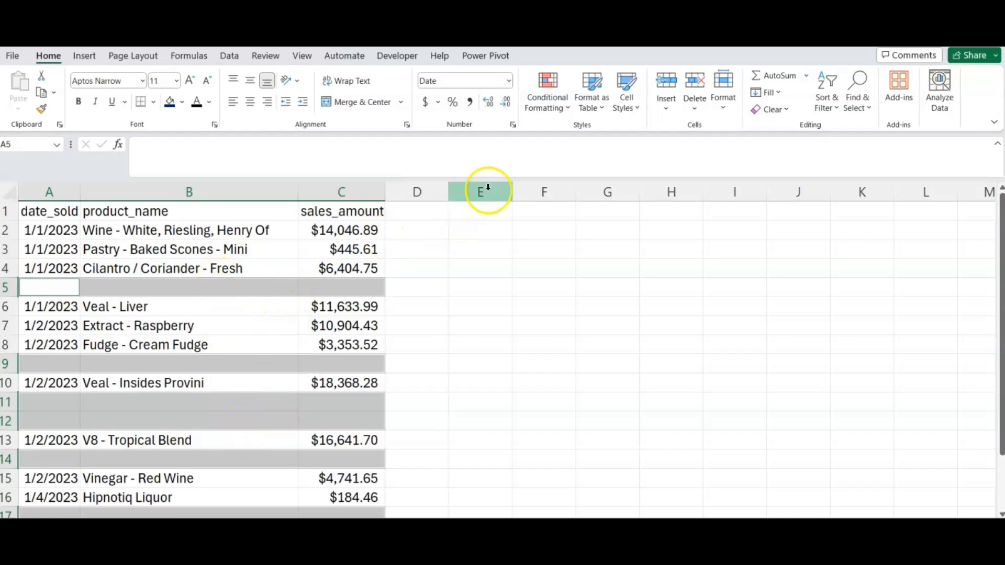
click(700, 92)
click(431, 327)
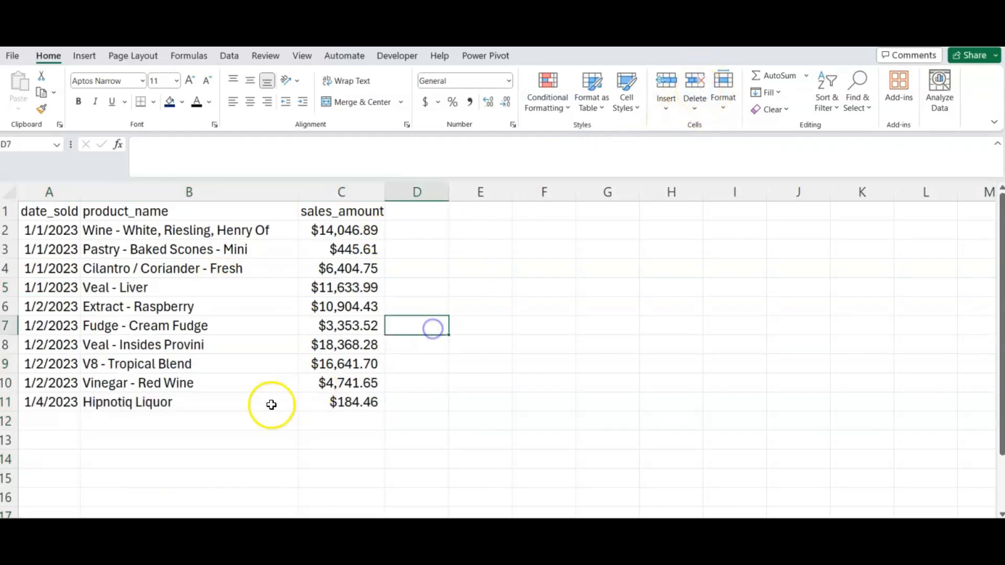